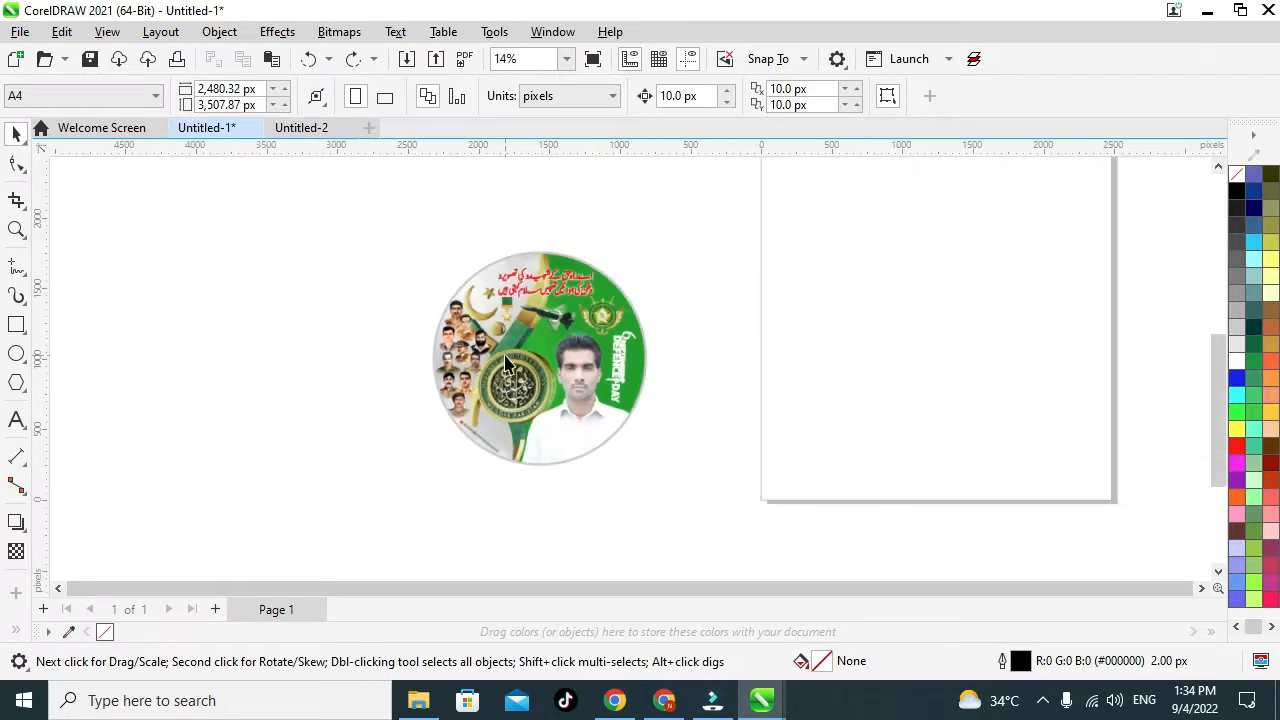
- Extract the contents of the round PowerClip badge left of the page
{"action": "scroll", "coordinate": [533, 320], "scroll_direction": "up", "scroll_amount": 3}
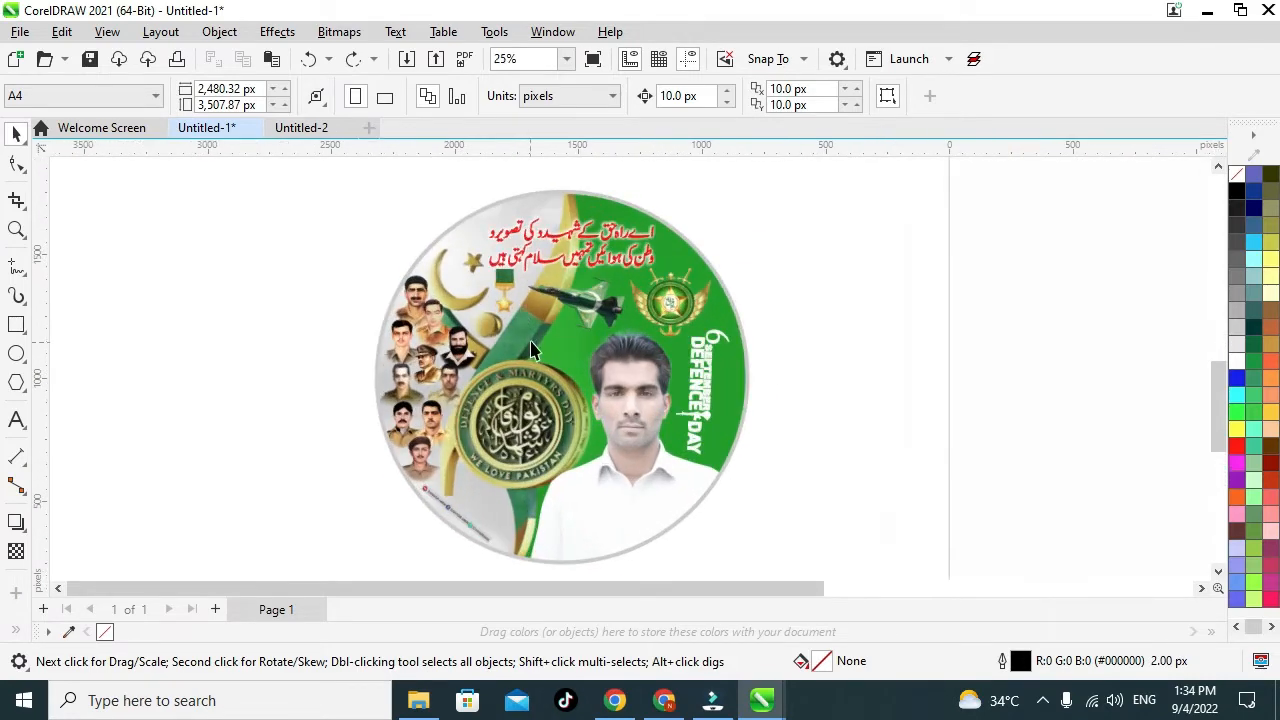
{"action": "left_click", "coordinate": [533, 350]}
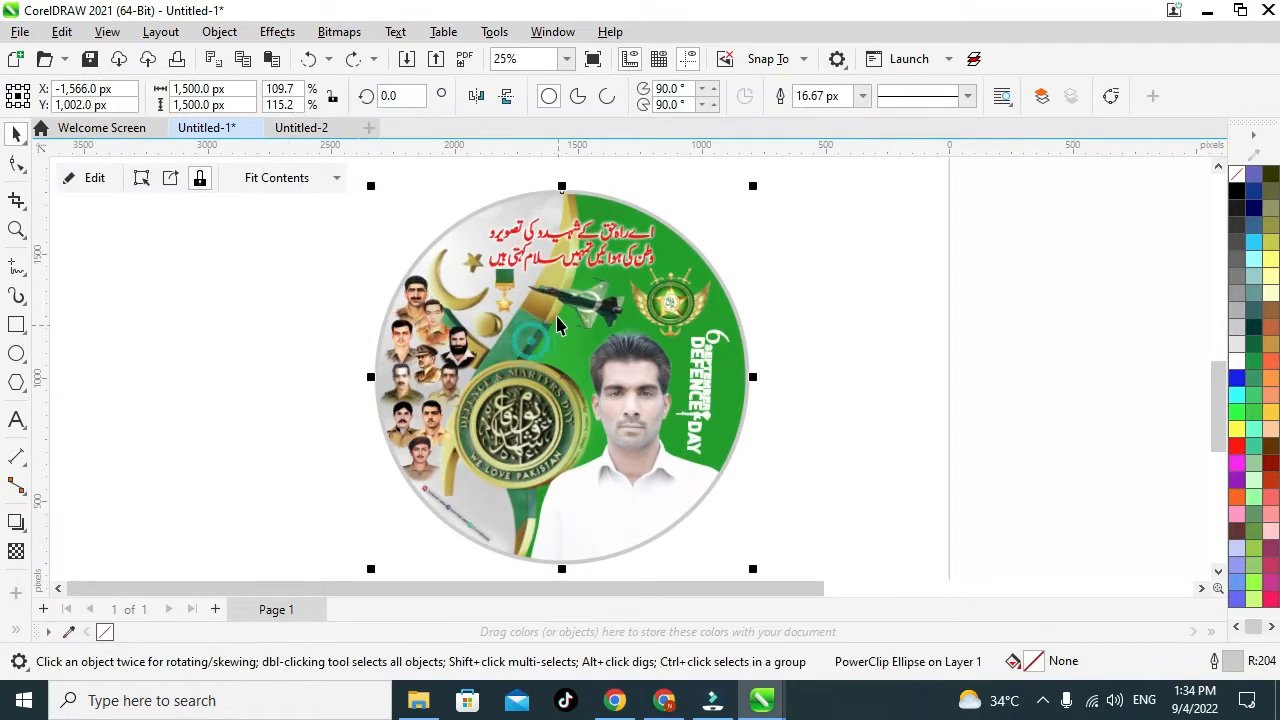
{"action": "right_click", "coordinate": [551, 372]}
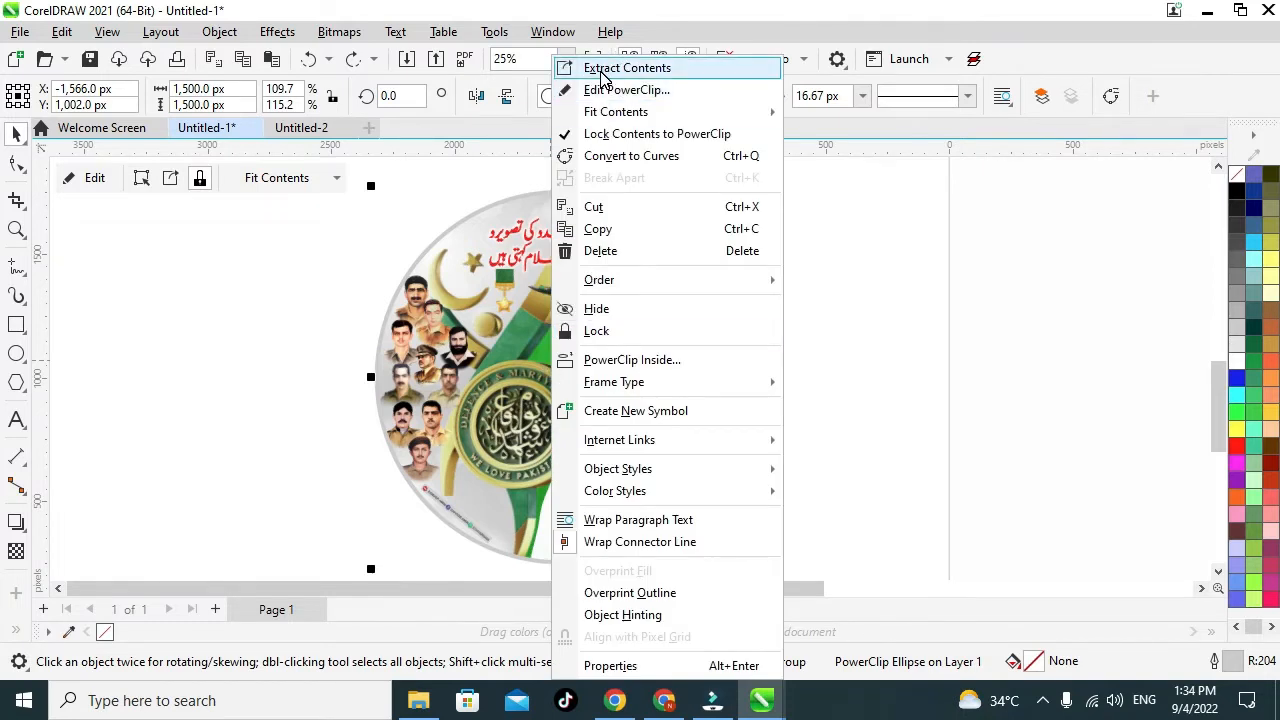
{"action": "left_click", "coordinate": [601, 73]}
{"action": "left_click", "coordinate": [601, 73]}
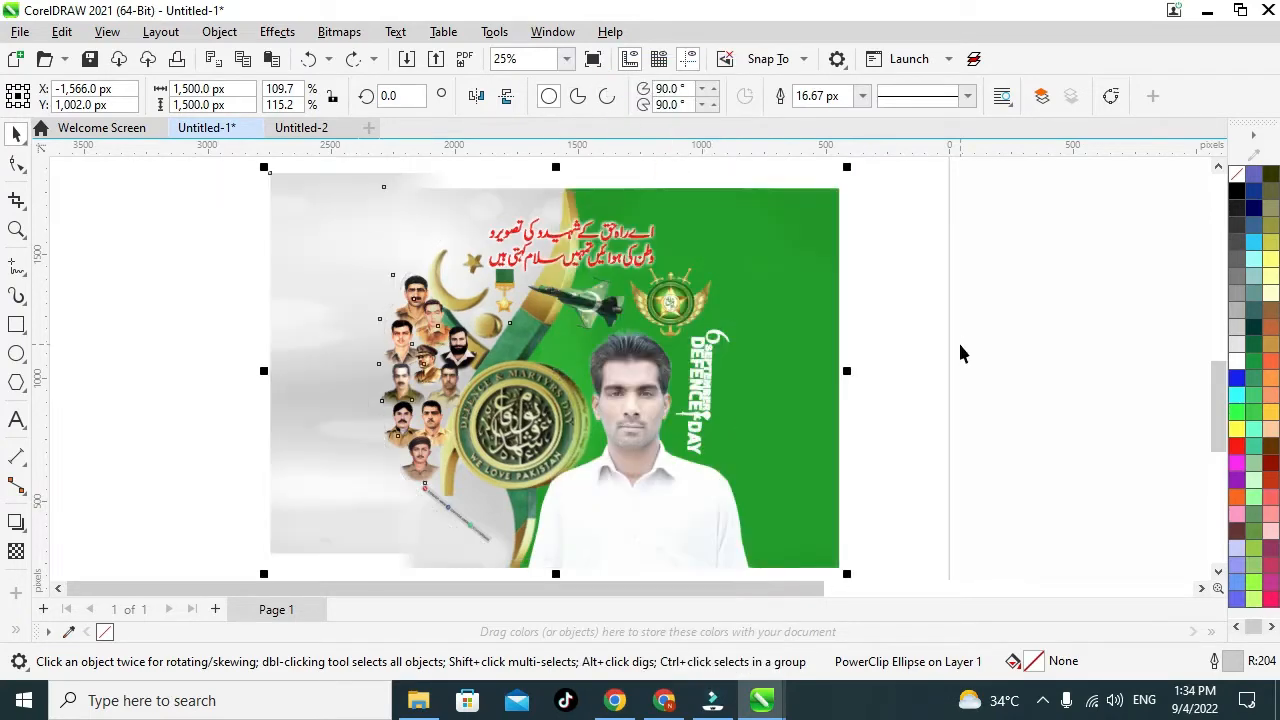
- Move the green ribbon background right of the circle onto the page and the grey gradient image far left of the circle
{"action": "scroll", "coordinate": [958, 340], "scroll_direction": "down", "scroll_amount": 3}
{"action": "left_click_drag", "start_coordinate": [650, 318], "coordinate": [931, 306]}
{"action": "left_click_drag", "start_coordinate": [490, 355], "coordinate": [282, 320]}
{"action": "scroll", "coordinate": [538, 405], "scroll_direction": "up", "scroll_amount": 1}
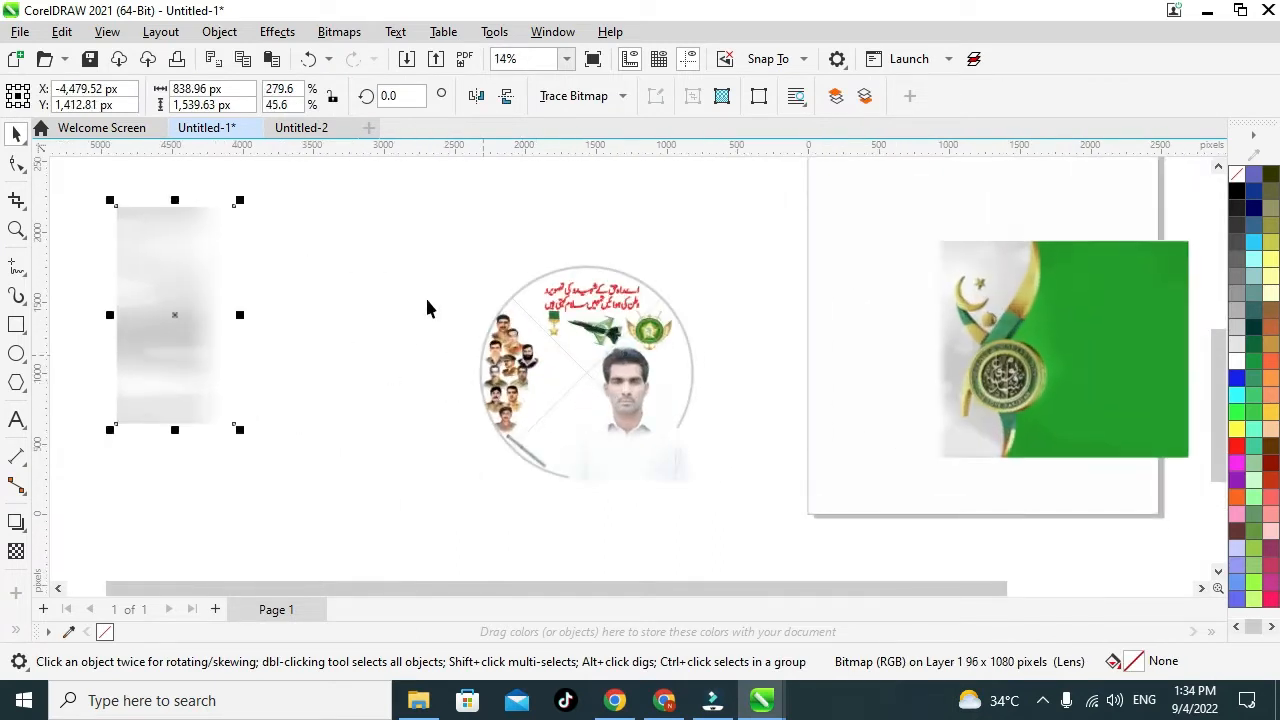
- Move the group of small soldier portraits out of the circle to its left side
{"action": "left_click_drag", "start_coordinate": [417, 273], "coordinate": [551, 457]}
{"action": "left_click_drag", "start_coordinate": [503, 397], "coordinate": [344, 337]}
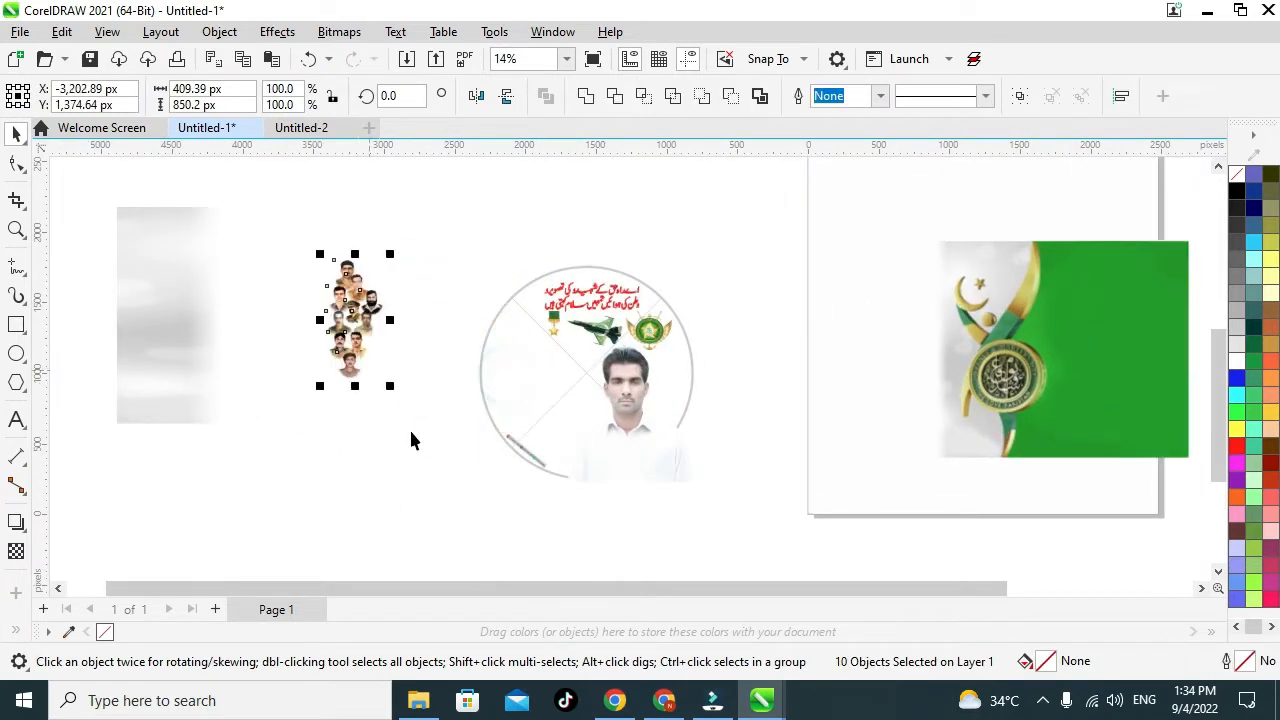
{"action": "left_click", "coordinate": [417, 443]}
- Move the red Urdu verse, jet, winged emblem, medal and large portrait photo out of the circle onto the surrounding blank area
{"action": "scroll", "coordinate": [457, 210], "scroll_direction": "up", "scroll_amount": 1}
{"action": "left_click_drag", "start_coordinate": [459, 207], "coordinate": [688, 316]}
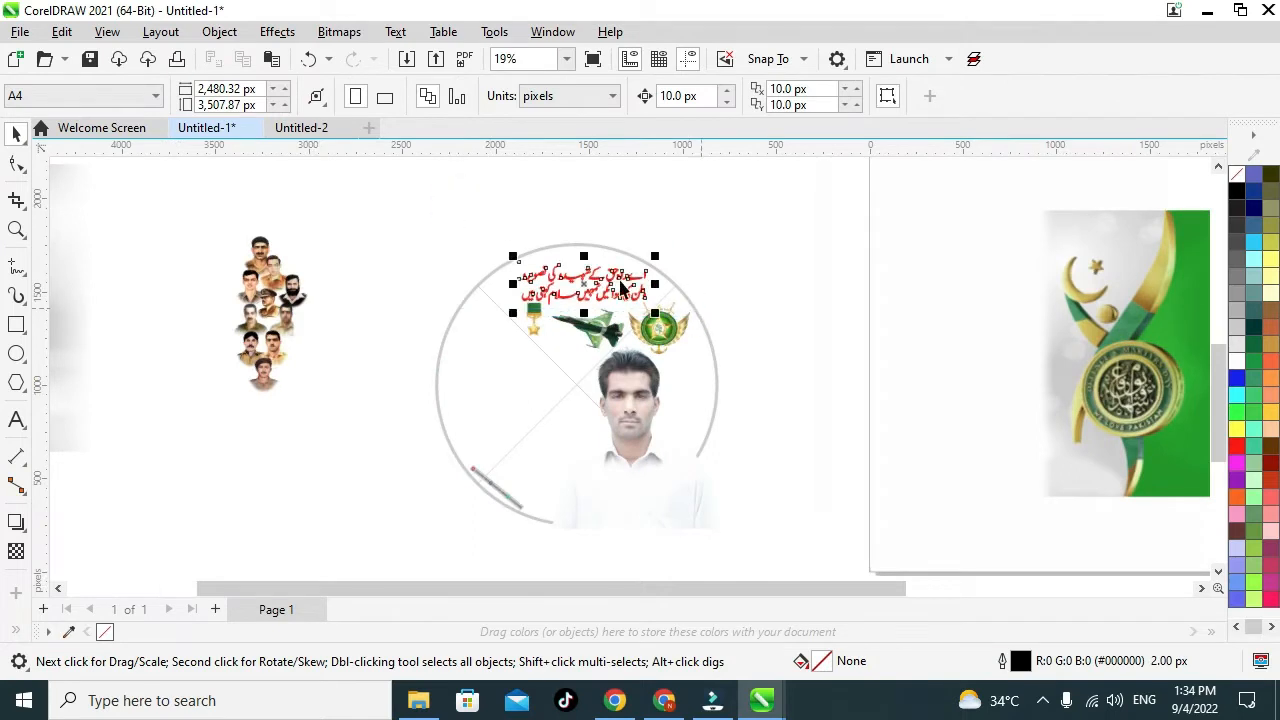
{"action": "left_click_drag", "start_coordinate": [588, 268], "coordinate": [810, 180]}
{"action": "left_click_drag", "start_coordinate": [637, 325], "coordinate": [665, 188]}
{"action": "left_click_drag", "start_coordinate": [535, 320], "coordinate": [357, 333]}
{"action": "left_click_drag", "start_coordinate": [645, 443], "coordinate": [883, 437]}
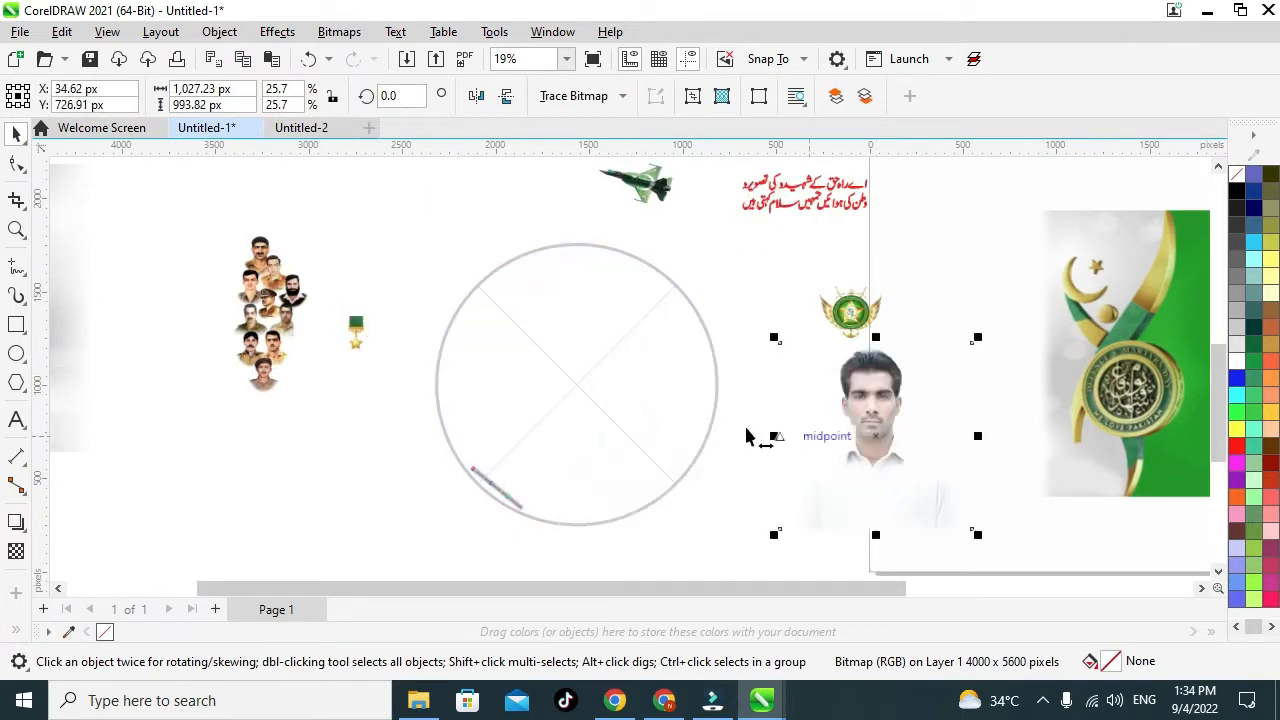
- Move the slanted social-handle strip from the circle's lower-left edge to below the soldier portraits
{"action": "left_click", "coordinate": [586, 377]}
{"action": "scroll", "coordinate": [546, 346], "scroll_direction": "up", "scroll_amount": 1}
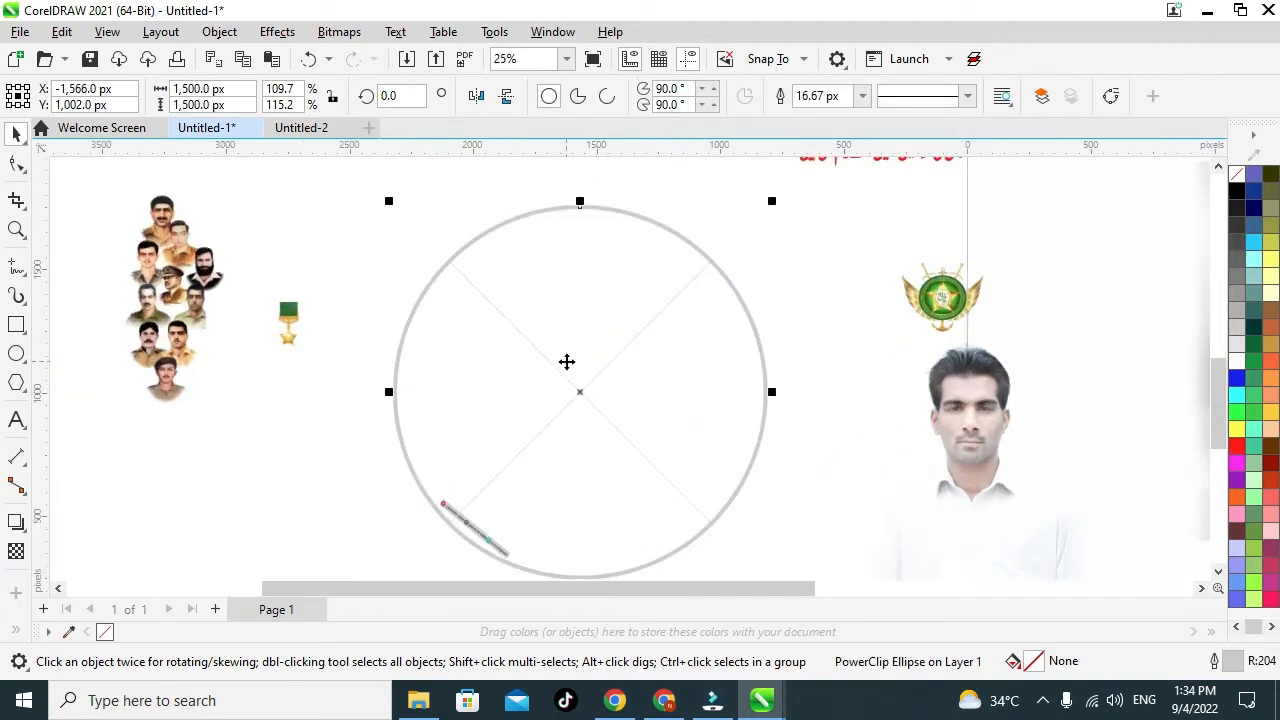
{"action": "scroll", "coordinate": [566, 361], "scroll_direction": "up", "scroll_amount": 1}
{"action": "scroll", "coordinate": [563, 351], "scroll_direction": "down", "scroll_amount": 2}
{"action": "left_click_drag", "start_coordinate": [337, 431], "coordinate": [611, 571]}
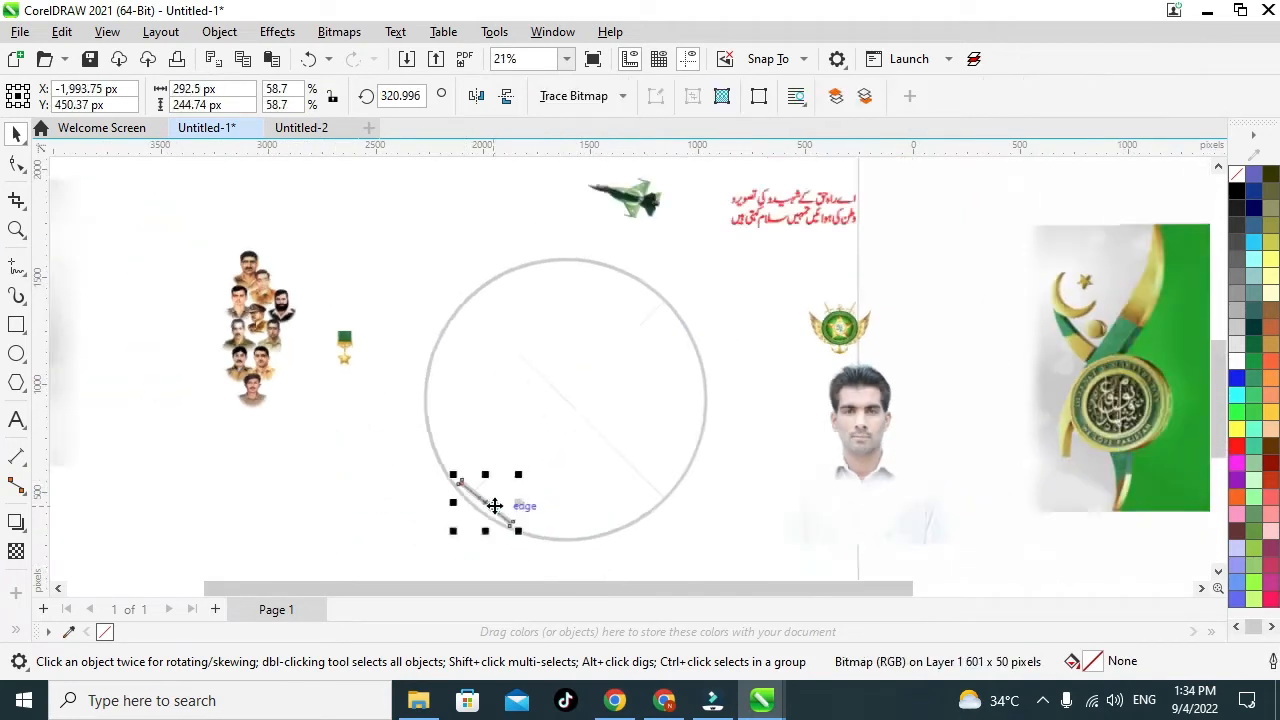
{"action": "scroll", "coordinate": [495, 506], "scroll_direction": "down", "scroll_amount": 1}
{"action": "left_click_drag", "start_coordinate": [495, 506], "coordinate": [252, 496]}
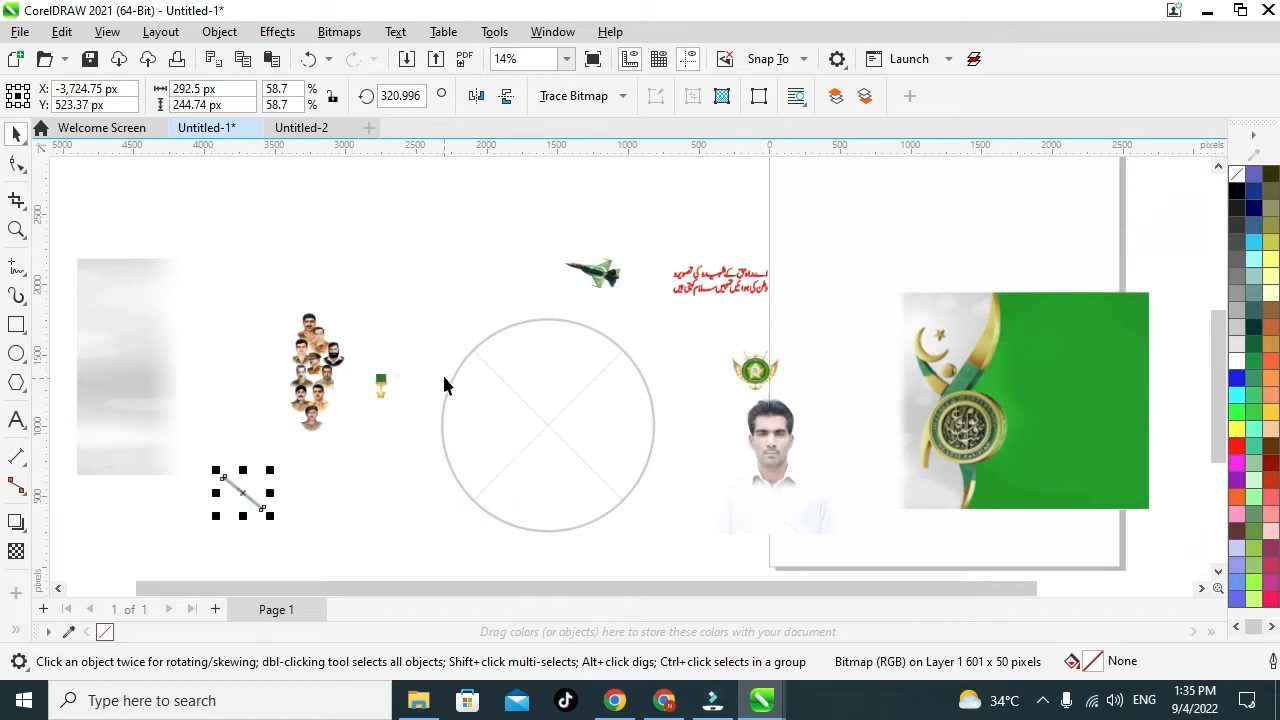
- Move the green ribbon background from the page back over the empty circle
{"action": "left_click", "coordinate": [526, 406]}
{"action": "scroll", "coordinate": [526, 449], "scroll_direction": "up", "scroll_amount": 1}
{"action": "scroll", "coordinate": [560, 420], "scroll_direction": "up", "scroll_amount": 1}
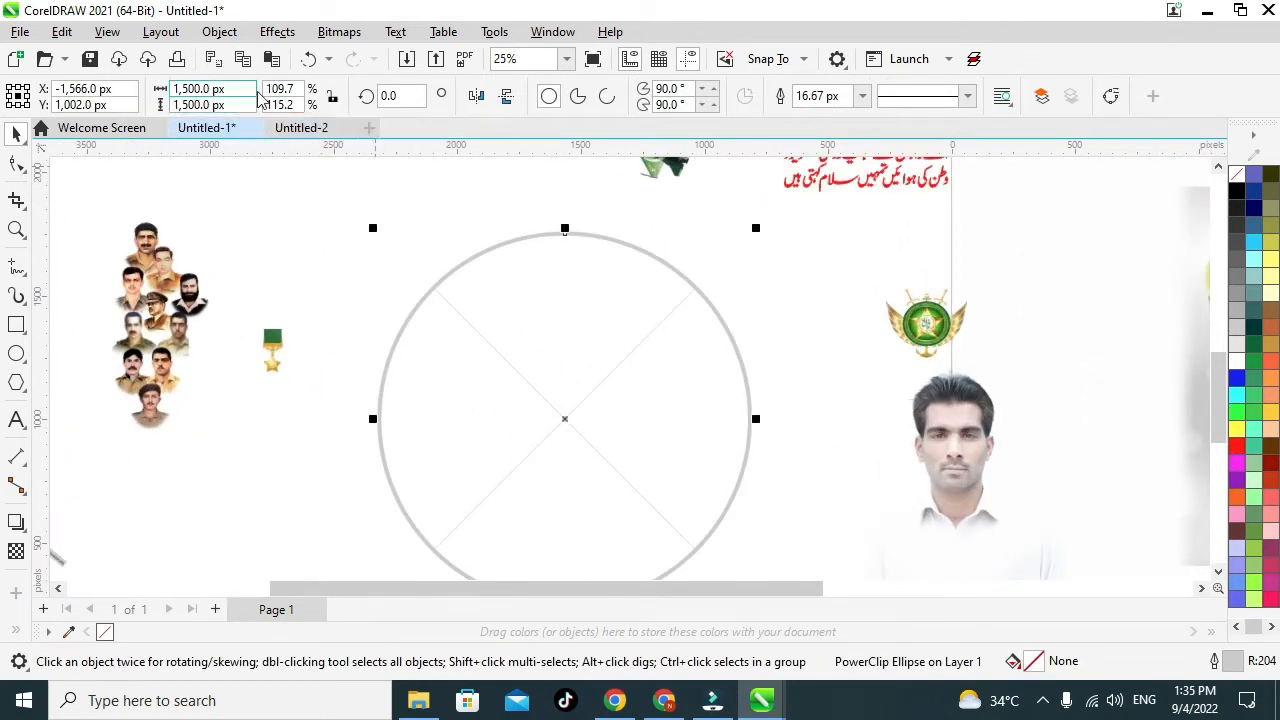
{"action": "scroll", "coordinate": [840, 365], "scroll_direction": "down", "scroll_amount": 2}
{"action": "left_click", "coordinate": [869, 337]}
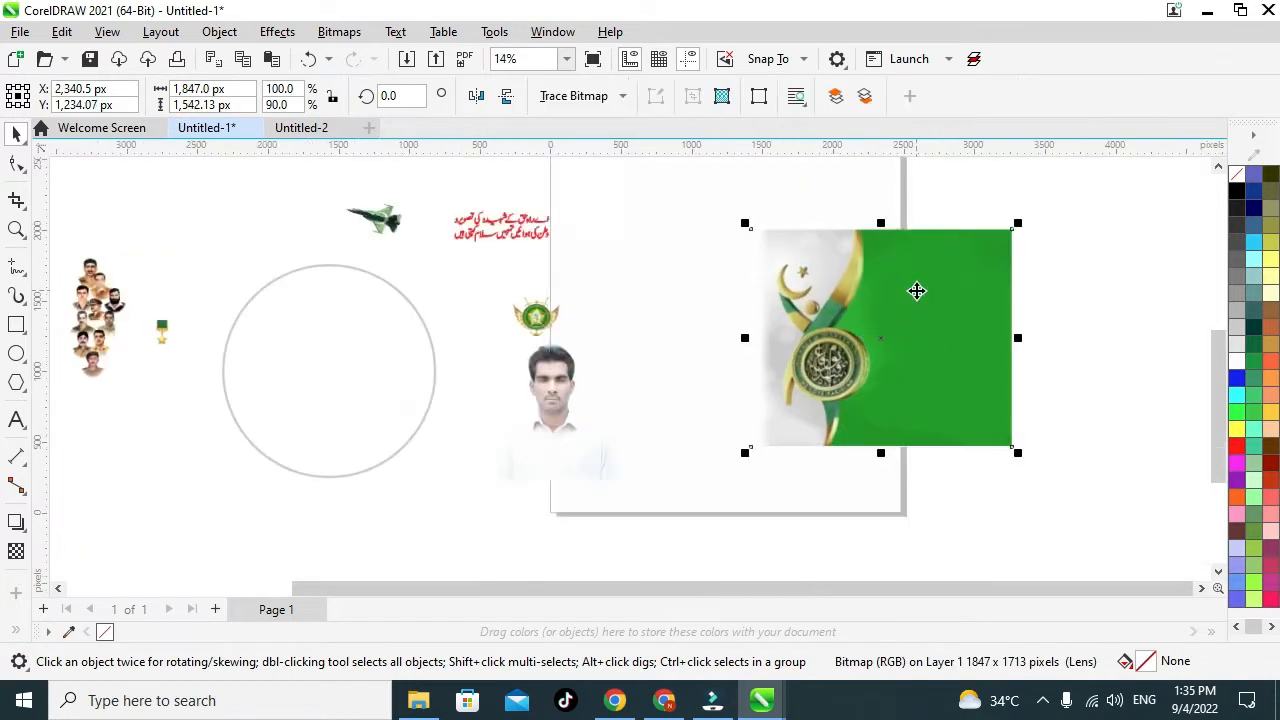
{"action": "left_click_drag", "start_coordinate": [860, 343], "coordinate": [350, 372]}
{"action": "left_click", "coordinate": [360, 526]}
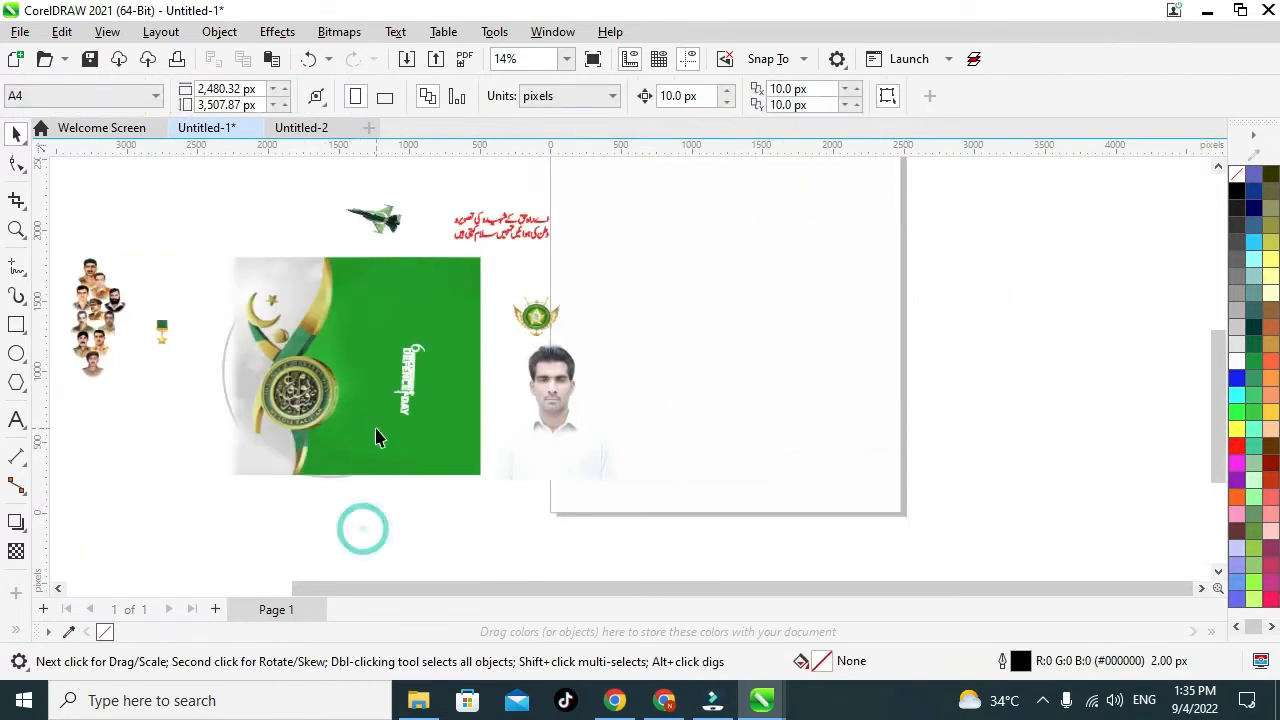
- Bring the circle and the white Defence Day lettering in front of the green background
{"action": "left_click_drag", "start_coordinate": [464, 531], "coordinate": [193, 268]}
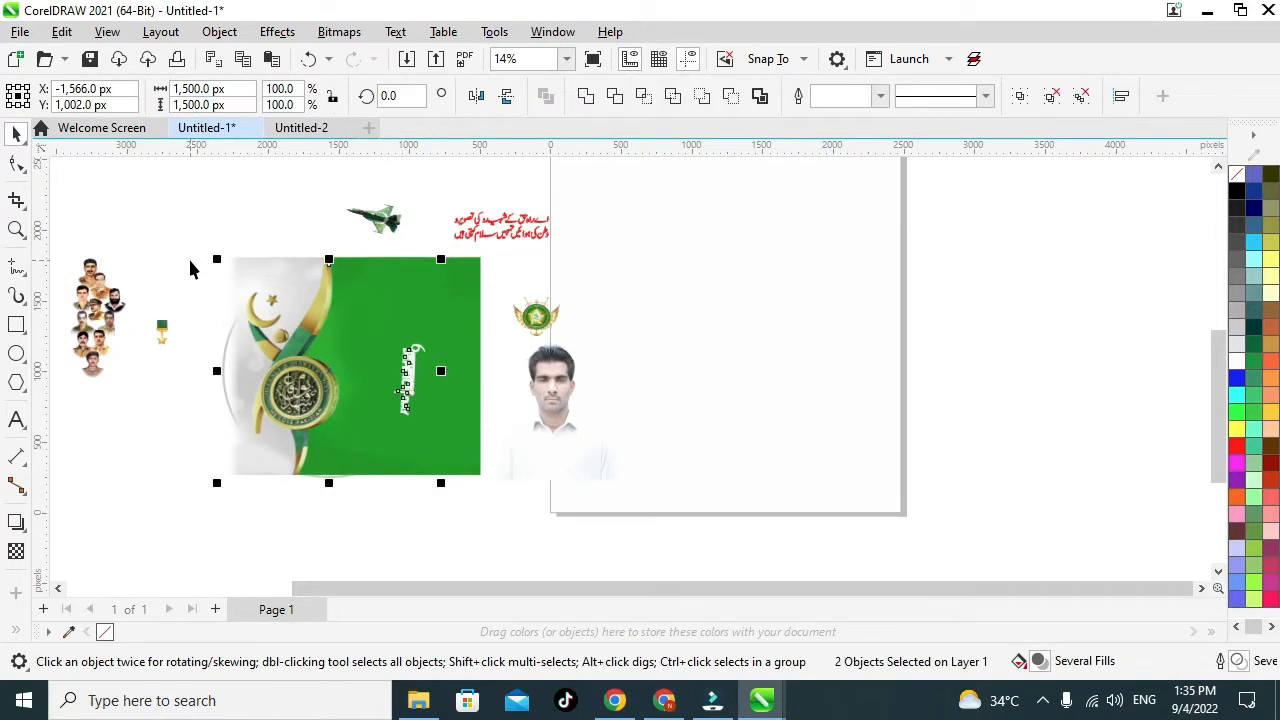
{"action": "key", "text": "shift+Page_Up"}
{"action": "left_click", "coordinate": [510, 525]}
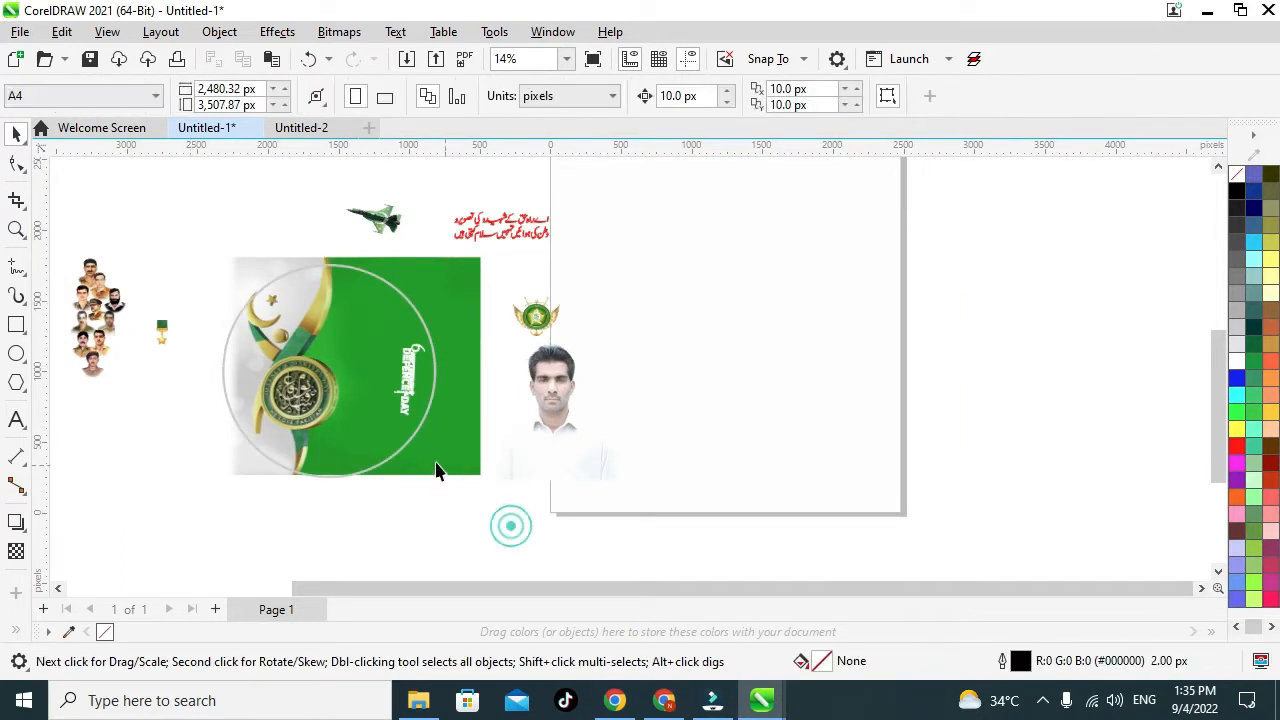
- PowerClip the green ribbon background inside the circle
{"action": "left_click", "coordinate": [405, 385]}
{"action": "scroll", "coordinate": [400, 390], "scroll_direction": "up", "scroll_amount": 3}
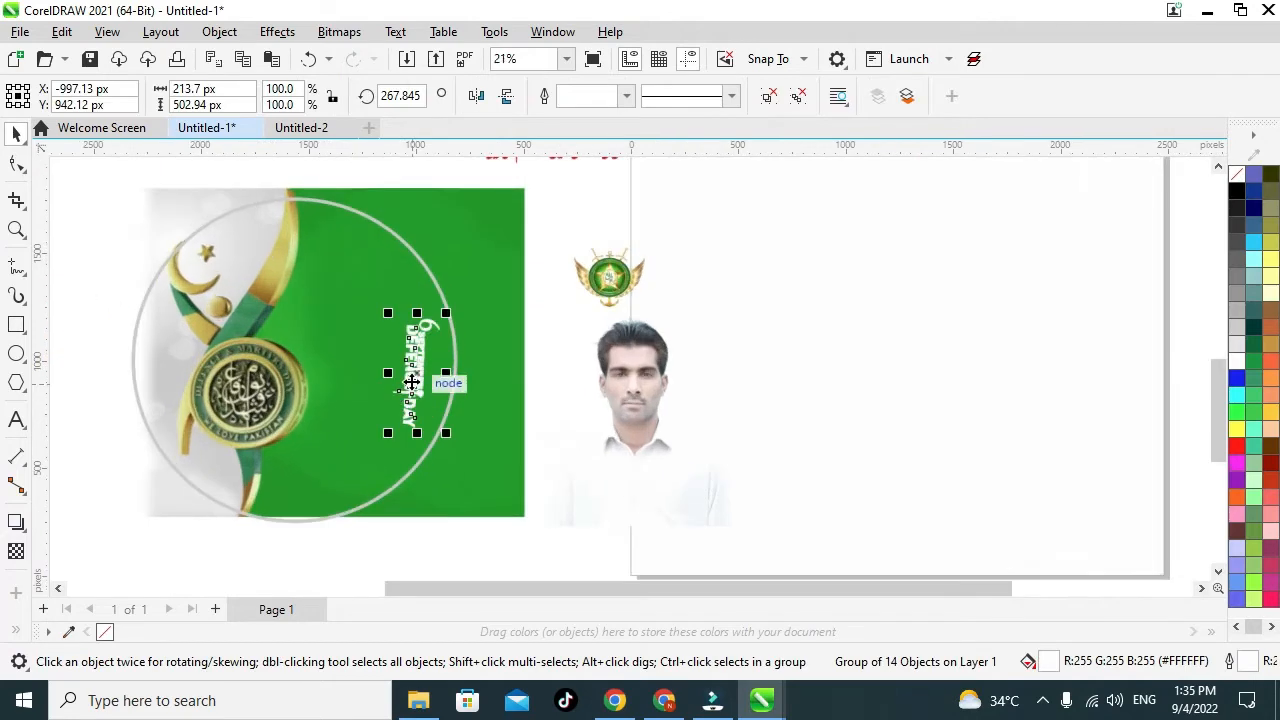
{"action": "scroll", "coordinate": [571, 449], "scroll_direction": "down", "scroll_amount": 3}
{"action": "scroll", "coordinate": [537, 457], "scroll_direction": "up", "scroll_amount": 2}
{"action": "left_click", "coordinate": [580, 397]}
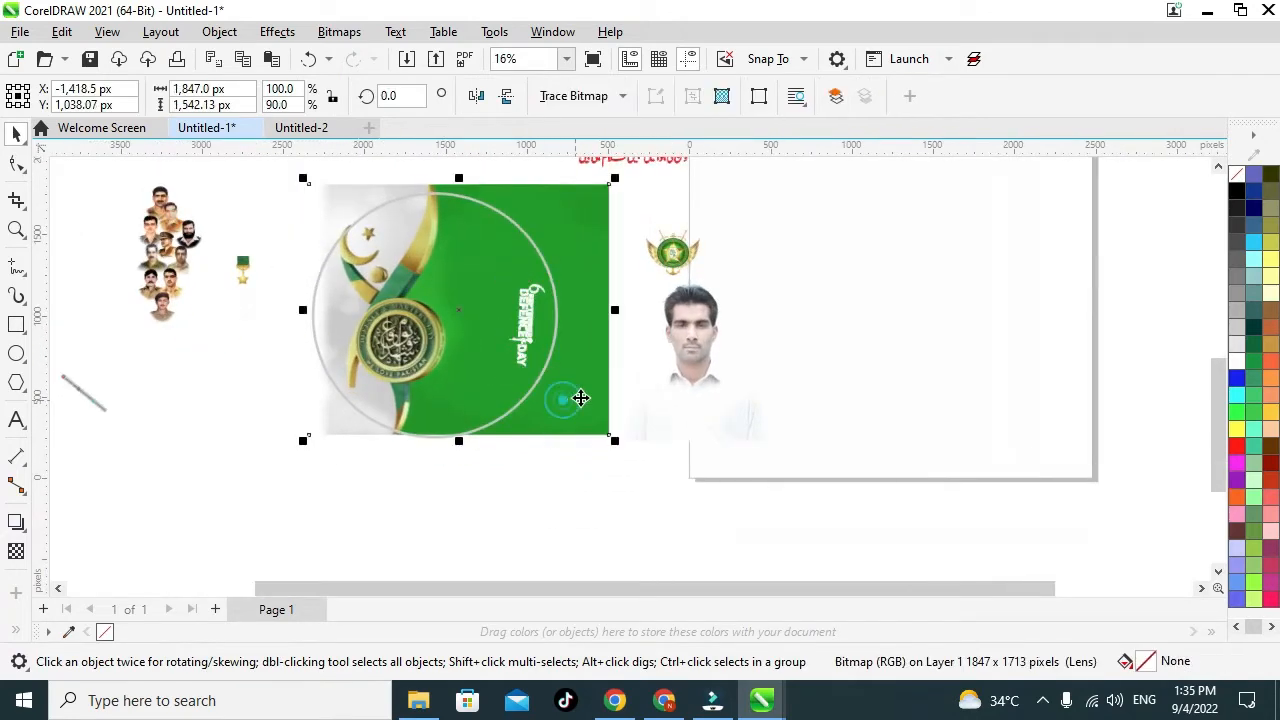
{"action": "right_click", "coordinate": [605, 428]}
{"action": "left_click", "coordinate": [637, 374]}
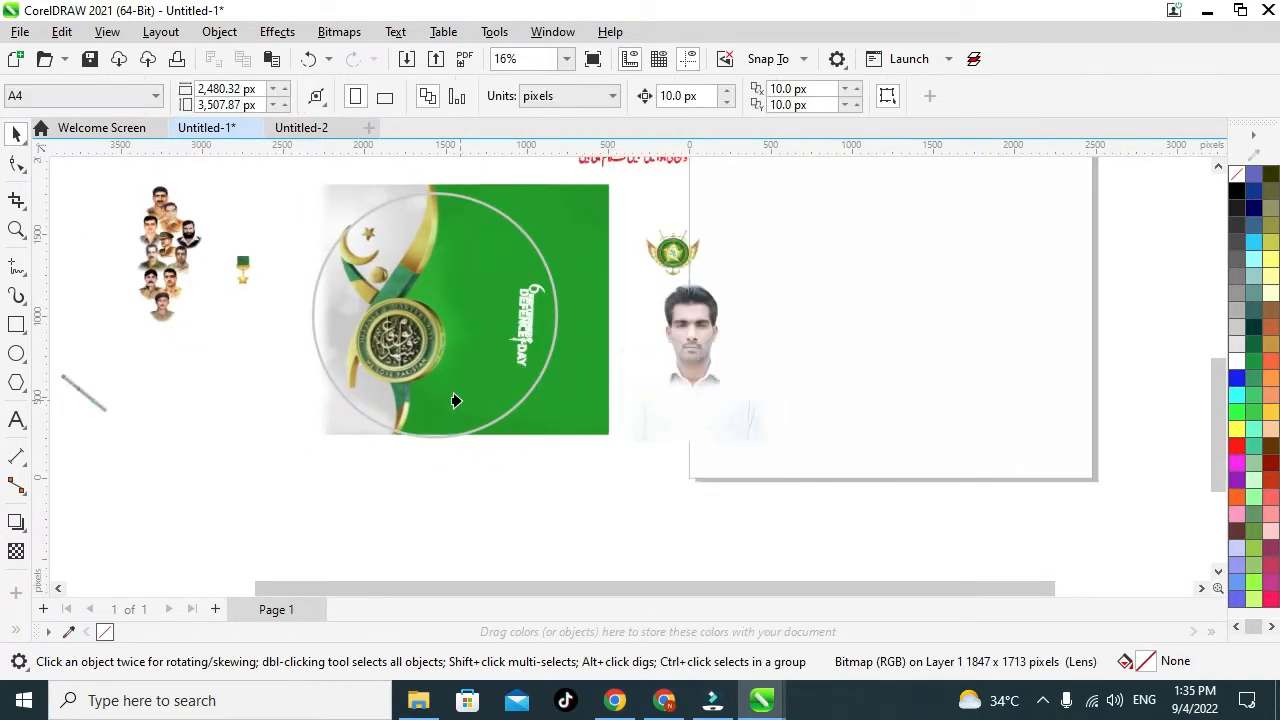
{"action": "left_click", "coordinate": [455, 401]}
{"action": "left_click", "coordinate": [465, 480]}
{"action": "scroll", "coordinate": [599, 392], "scroll_direction": "down", "scroll_amount": 3}
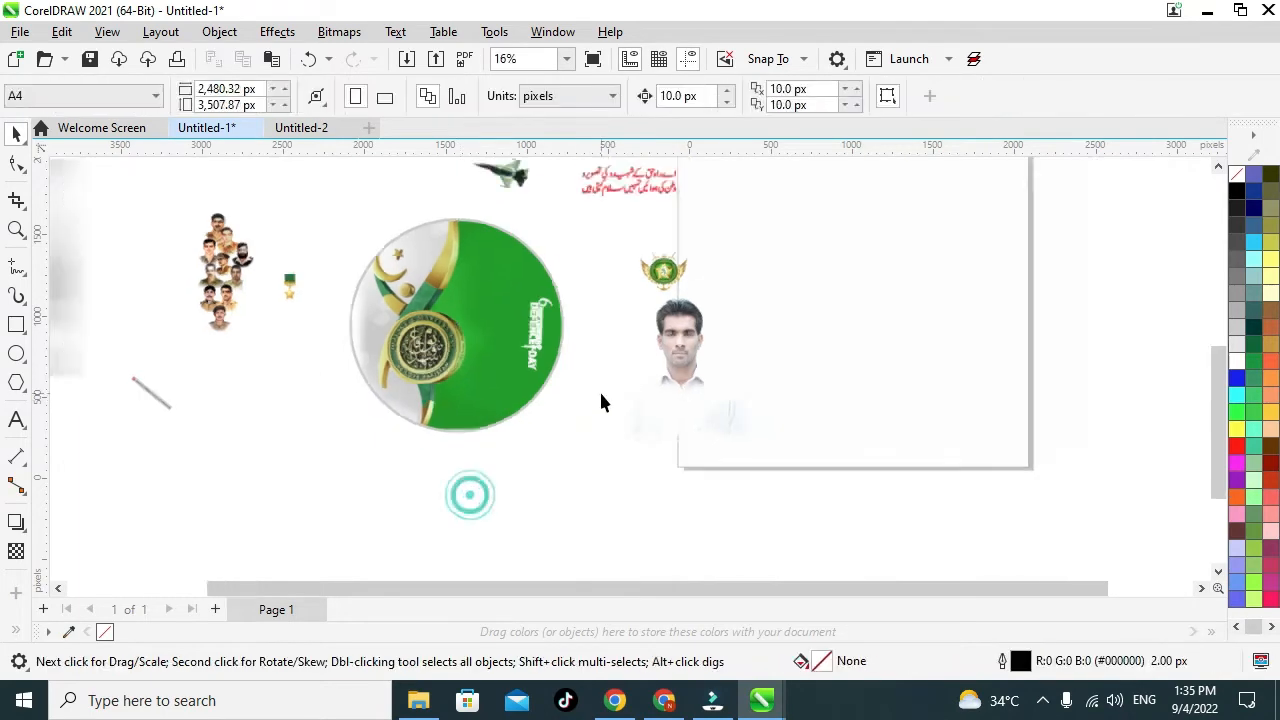
- Place the grey gradient image over the circle's left edge and PowerClip it inside the circle
{"action": "left_click_drag", "start_coordinate": [258, 340], "coordinate": [340, 349]}
{"action": "scroll", "coordinate": [440, 351], "scroll_direction": "up", "scroll_amount": 2}
{"action": "scroll", "coordinate": [442, 365], "scroll_direction": "up", "scroll_amount": 1}
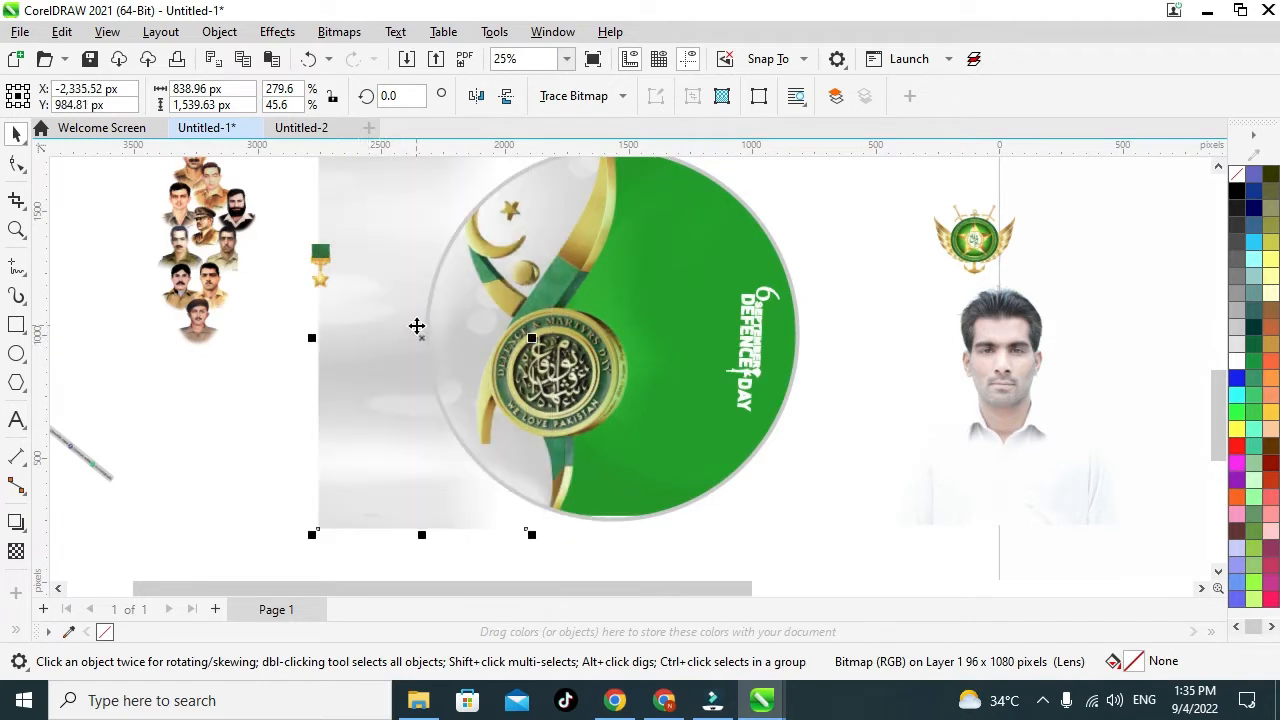
{"action": "right_click", "coordinate": [383, 323]}
{"action": "left_click", "coordinate": [434, 371]}
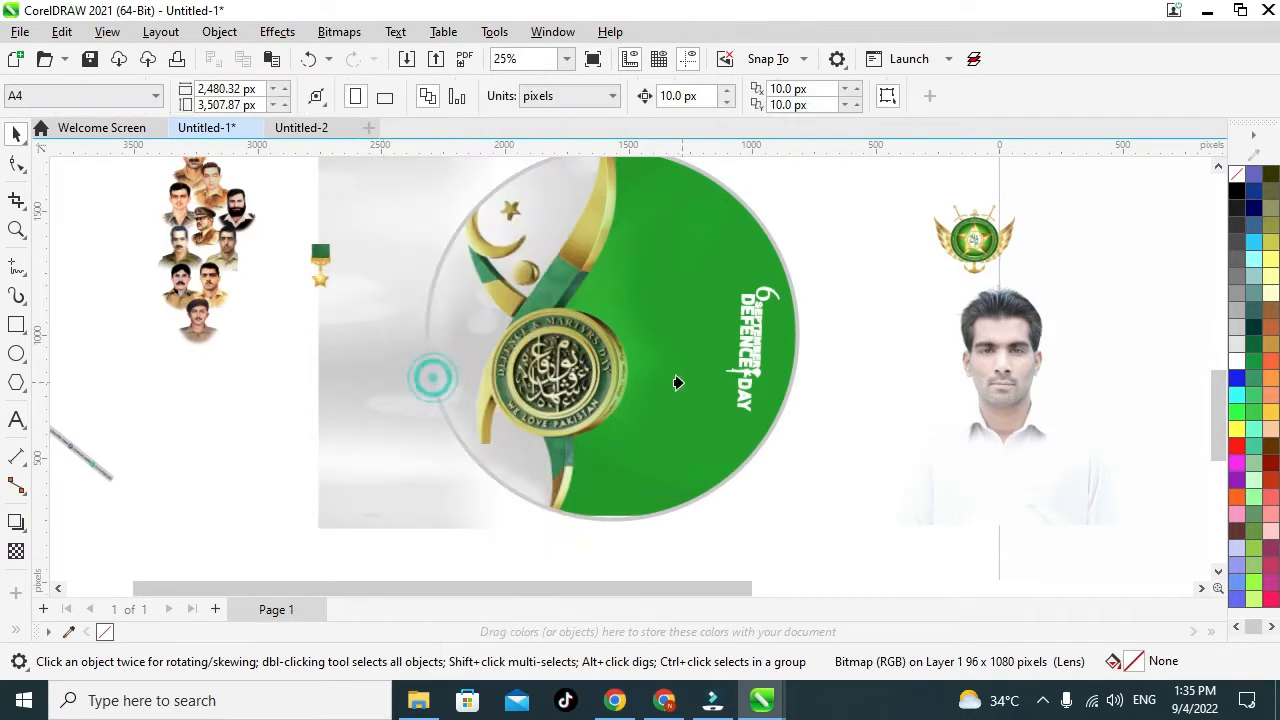
{"action": "left_click", "coordinate": [692, 385]}
{"action": "scroll", "coordinate": [585, 345], "scroll_direction": "down", "scroll_amount": 2}
{"action": "scroll", "coordinate": [582, 342], "scroll_direction": "up", "scroll_amount": 1}
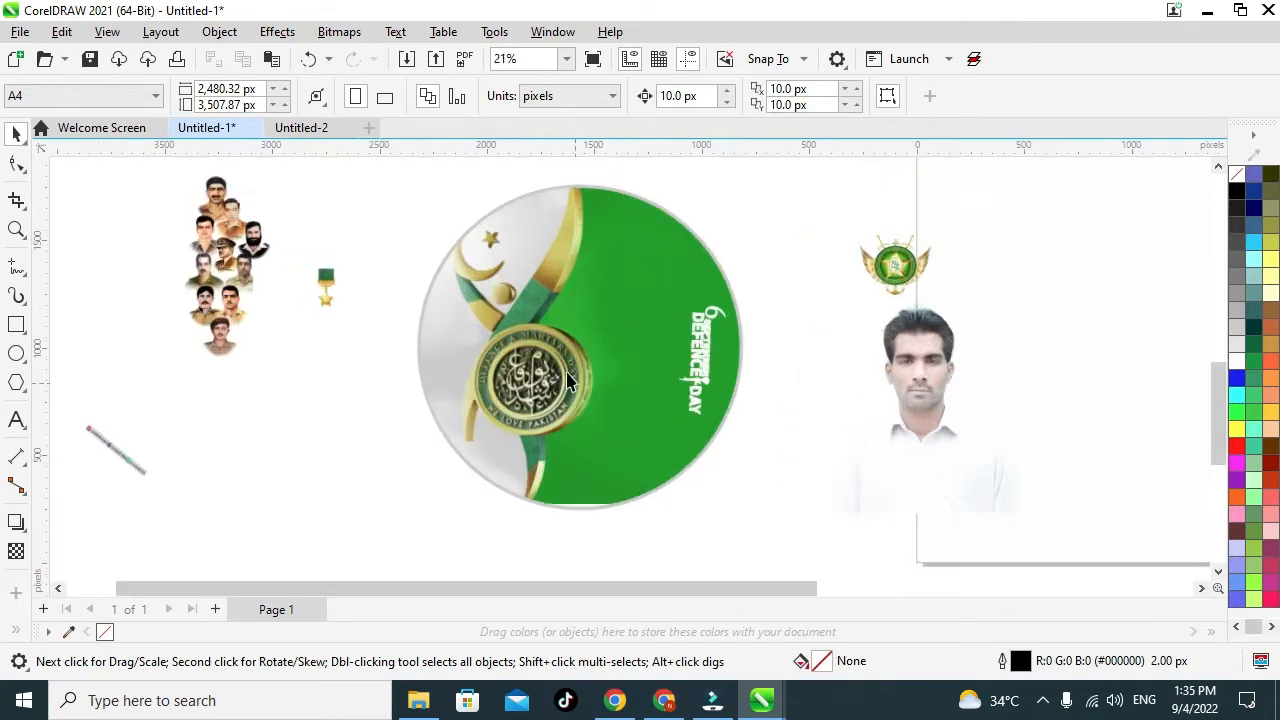
- Edit the circle's PowerClip contents, nudge the green background right to X -1,358.5 px, and finish editing
{"action": "right_click", "coordinate": [582, 342]}
{"action": "left_click", "coordinate": [640, 89]}
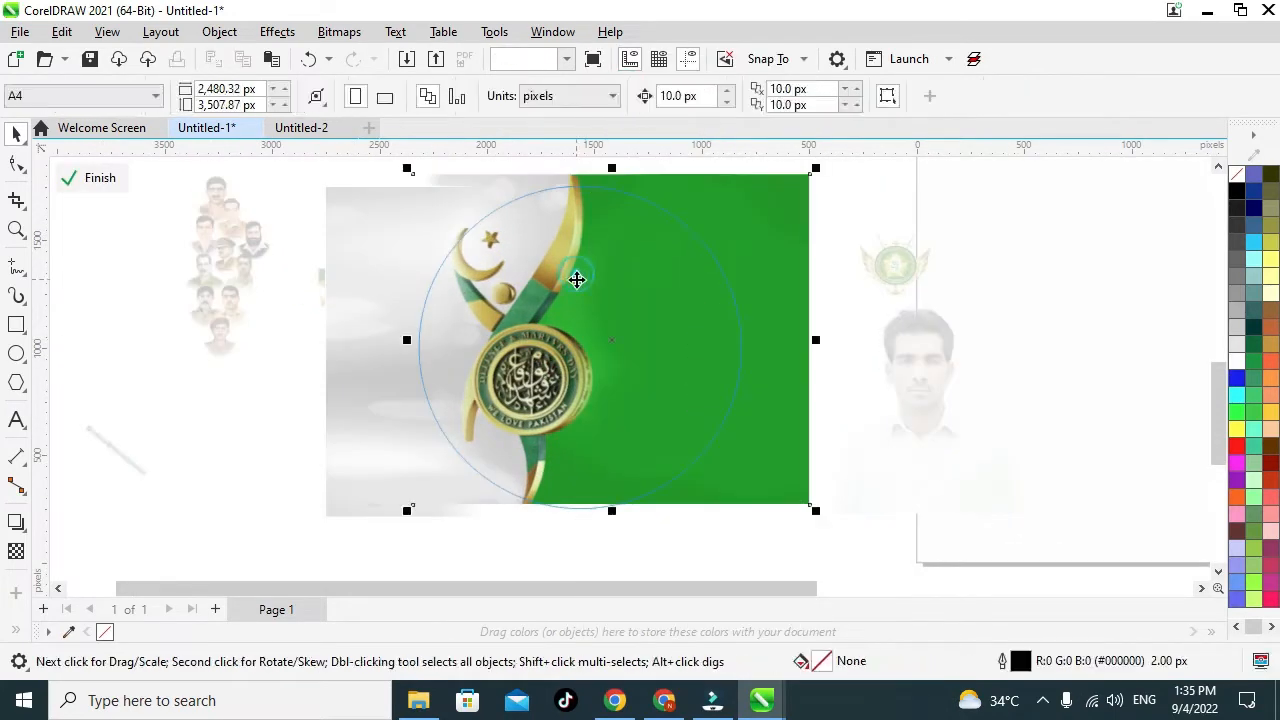
{"action": "key", "text": "Right"}
{"action": "key", "text": "Right"}
{"action": "key", "text": "Right"}
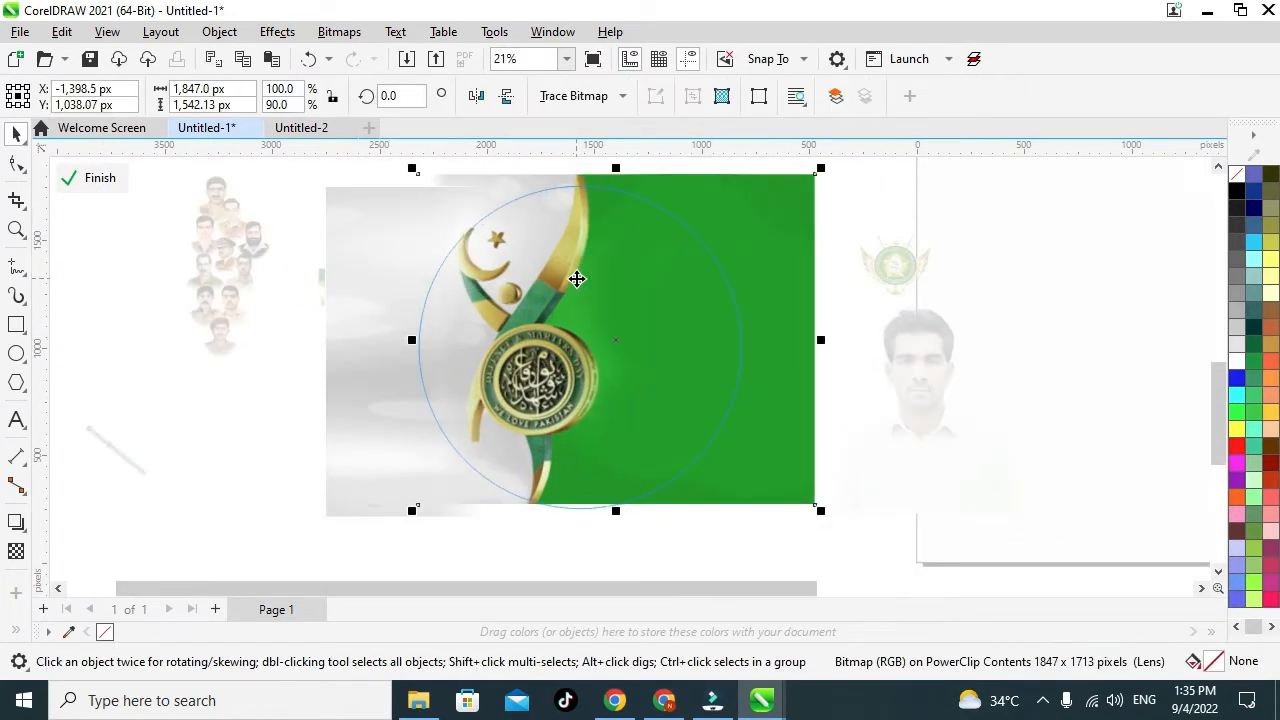
{"action": "key", "text": "Right"}
{"action": "key", "text": "Right"}
{"action": "key", "text": "Right"}
{"action": "key", "text": "Right"}
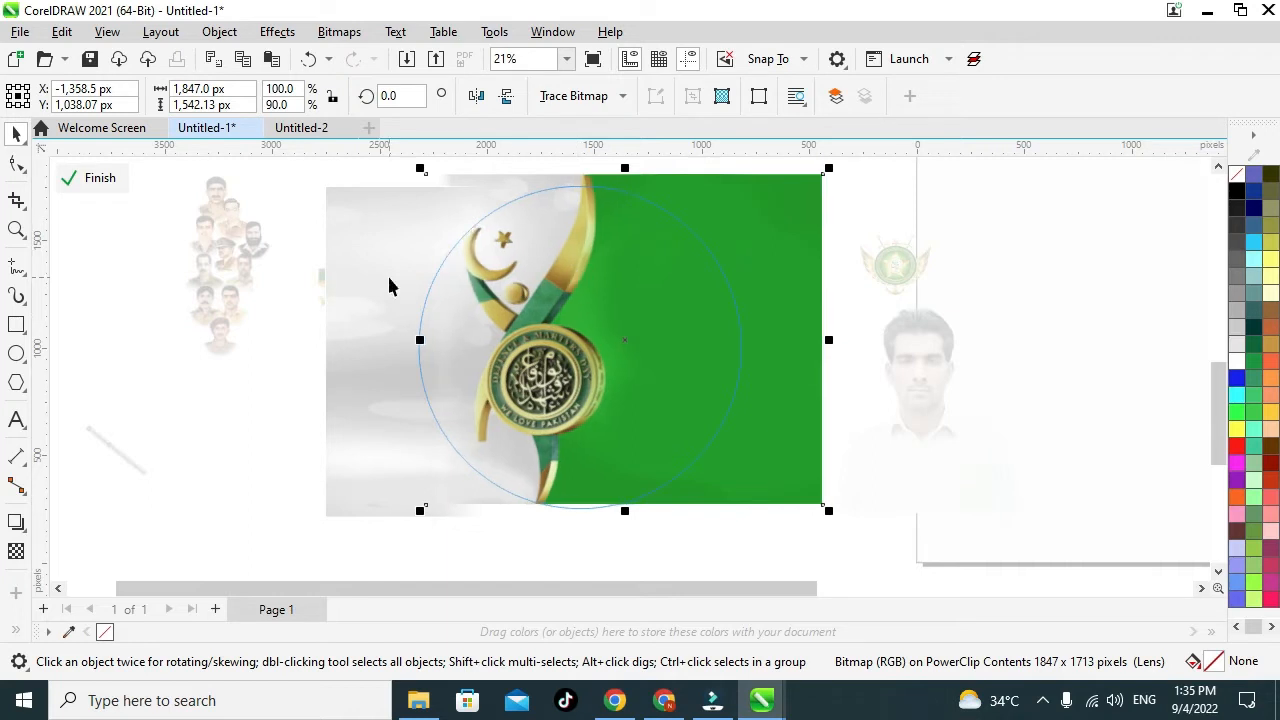
{"action": "left_click", "coordinate": [100, 178]}
{"action": "left_click", "coordinate": [706, 472]}
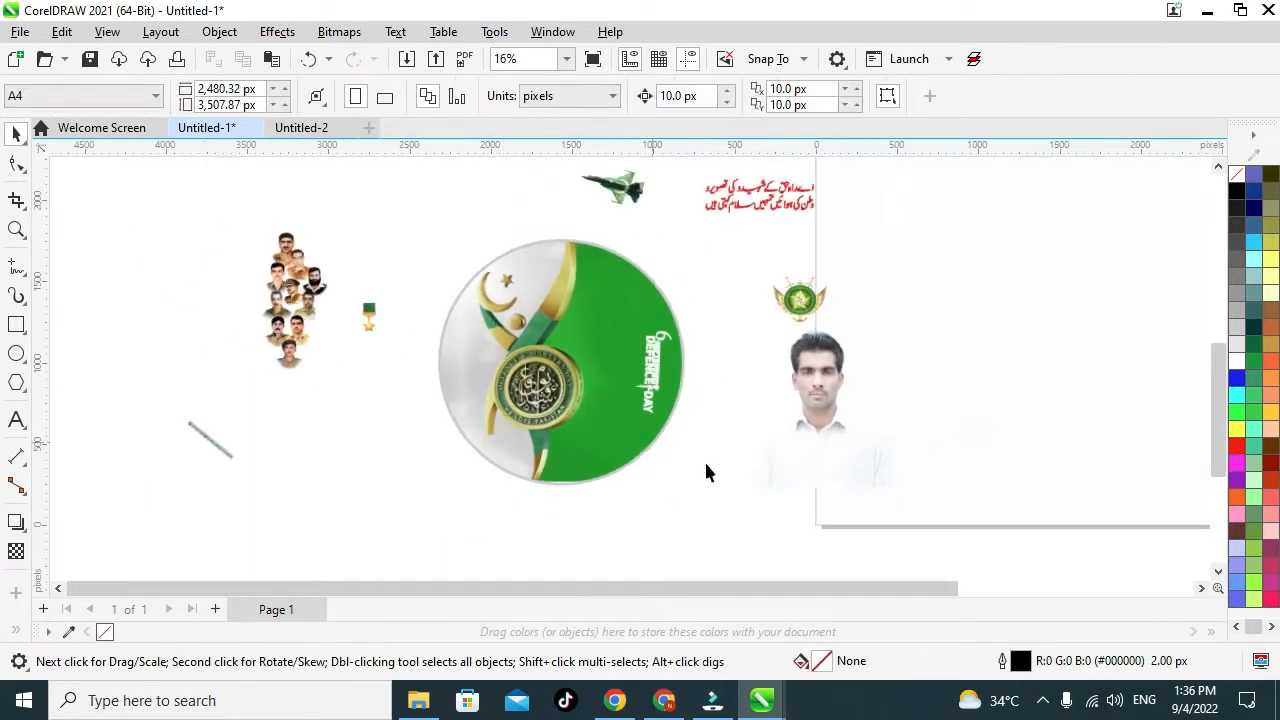
- Move the large portrait photo up and slightly left so that it sits behind the winged emblem, right of the circle
{"action": "scroll", "coordinate": [640, 387], "scroll_direction": "up", "scroll_amount": 1}
{"action": "scroll", "coordinate": [709, 429], "scroll_direction": "up", "scroll_amount": 1}
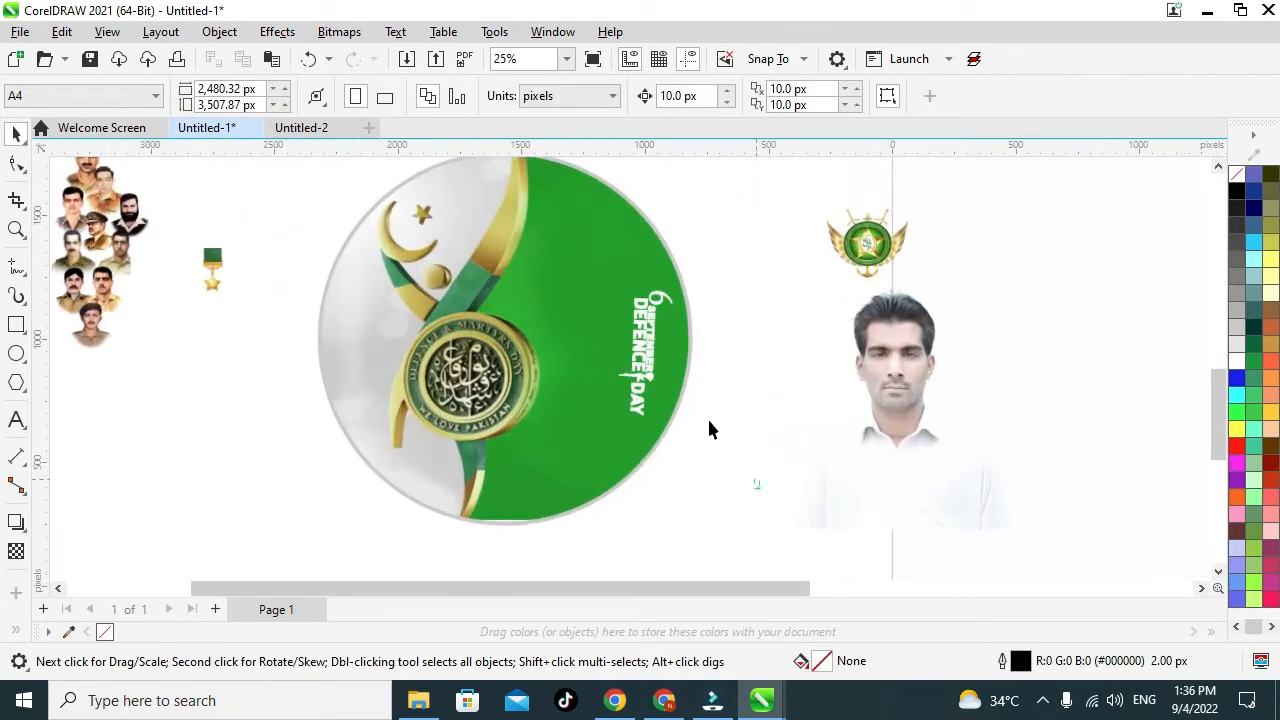
{"action": "left_click", "coordinate": [640, 352]}
{"action": "scroll", "coordinate": [638, 354], "scroll_direction": "up", "scroll_amount": 5}
{"action": "scroll", "coordinate": [638, 354], "scroll_direction": "down", "scroll_amount": 3}
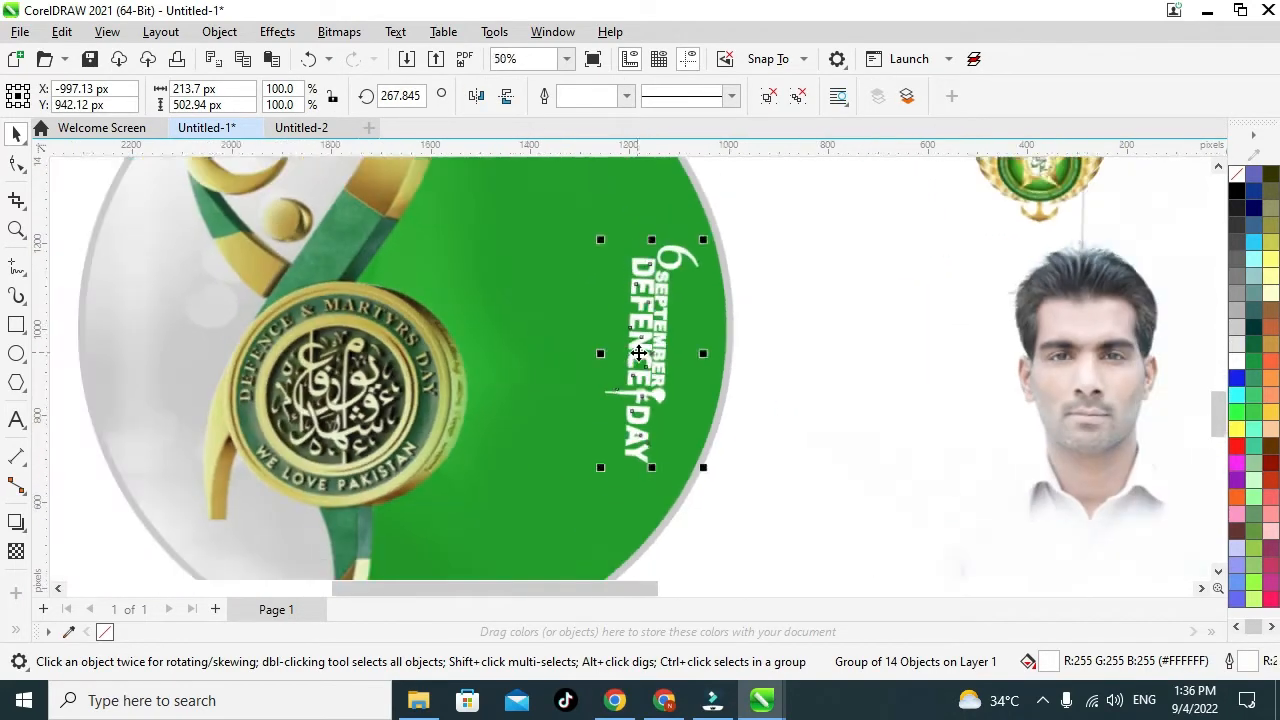
{"action": "left_click_drag", "start_coordinate": [886, 512], "coordinate": [732, 474]}
{"action": "scroll", "coordinate": [730, 470], "scroll_direction": "down", "scroll_amount": 4}
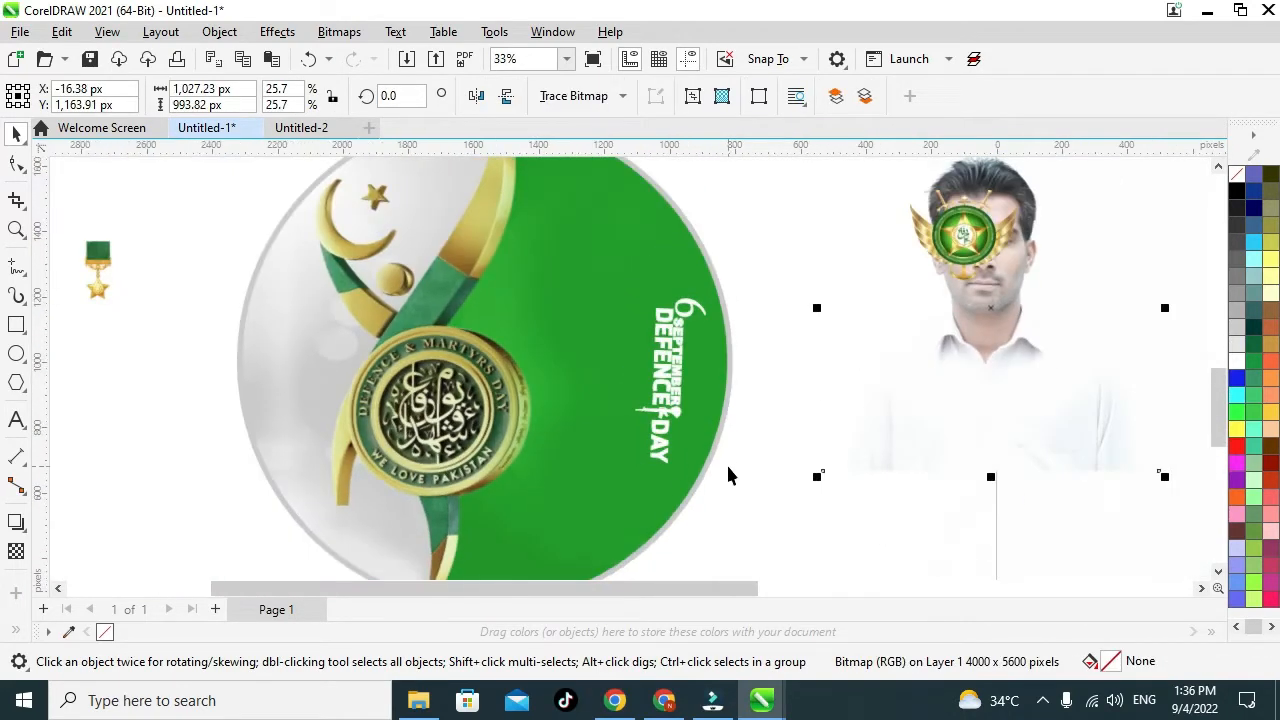
{"action": "scroll", "coordinate": [838, 328], "scroll_direction": "up", "scroll_amount": 1}
{"action": "scroll", "coordinate": [902, 262], "scroll_direction": "down", "scroll_amount": 1}
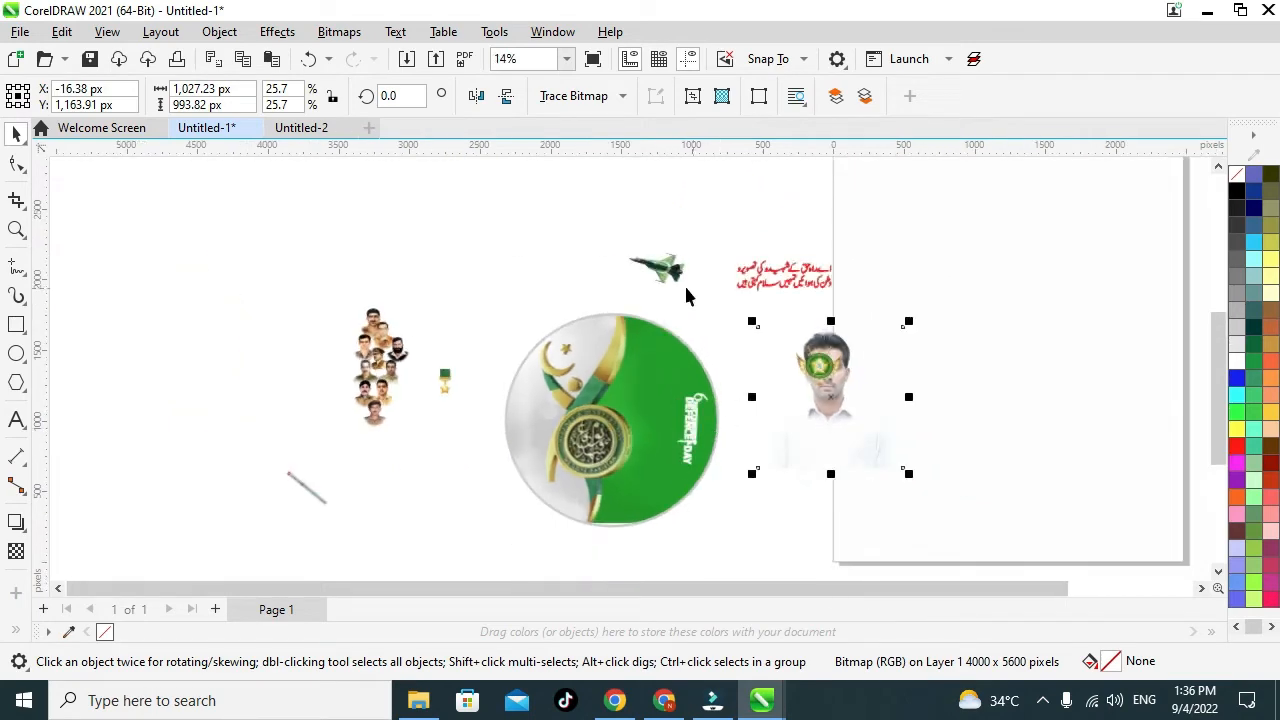
- Move the two-line red Urdu verse onto the upper part of the circle, at about X -1,500 px, Y 1,512 px
{"action": "scroll", "coordinate": [756, 240], "scroll_direction": "up", "scroll_amount": 1}
{"action": "left_click_drag", "start_coordinate": [987, 331], "coordinate": [750, 232]}
{"action": "scroll", "coordinate": [861, 260], "scroll_direction": "up", "scroll_amount": 2}
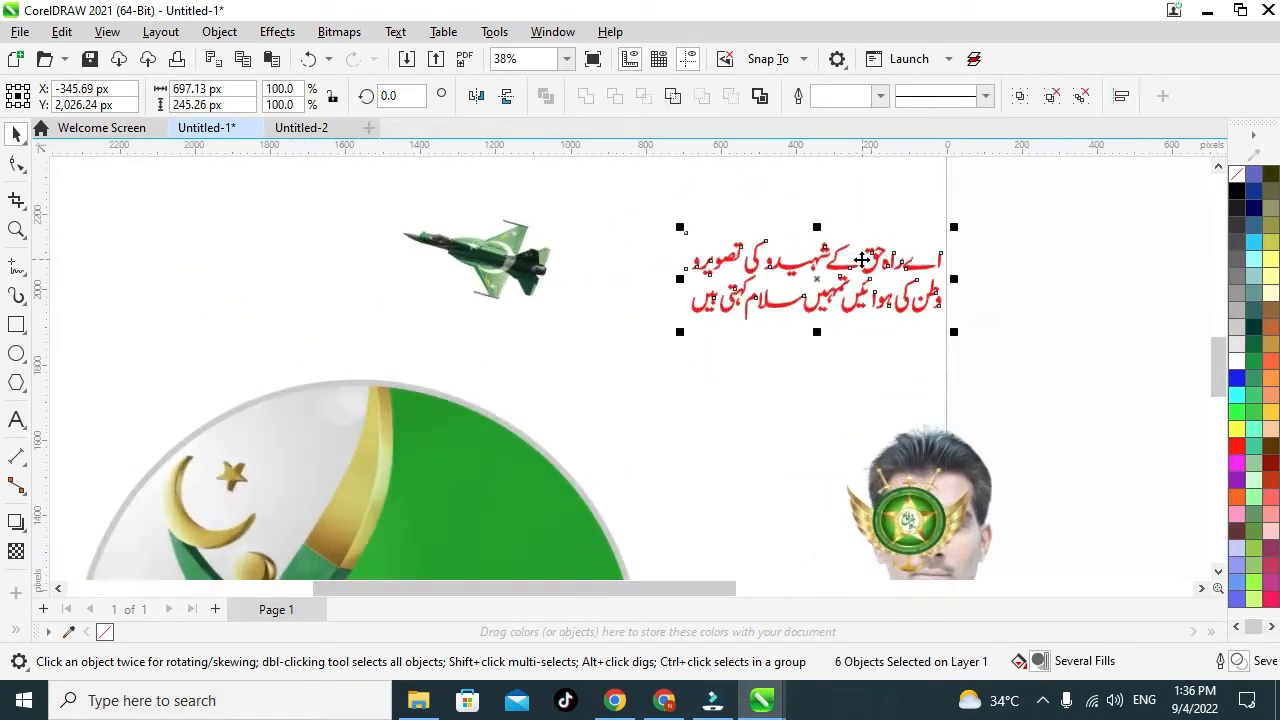
{"action": "left_click_drag", "start_coordinate": [838, 265], "coordinate": [399, 458]}
{"action": "left_click_drag", "start_coordinate": [116, 350], "coordinate": [661, 525]}
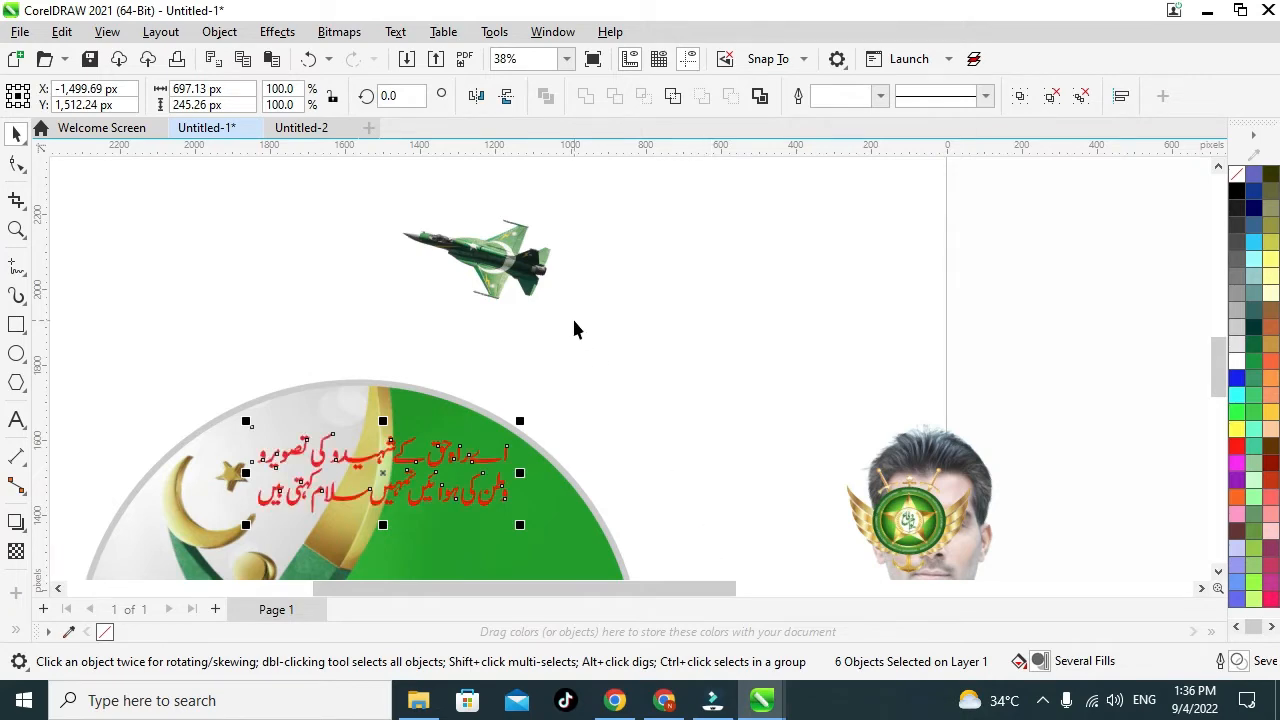
- Select the two-line red Urdu verse on the circle and give it a 20 px outline
{"action": "scroll", "coordinate": [574, 389], "scroll_direction": "down", "scroll_amount": 2}
{"action": "left_click_drag", "start_coordinate": [1063, 410], "coordinate": [557, 234]}
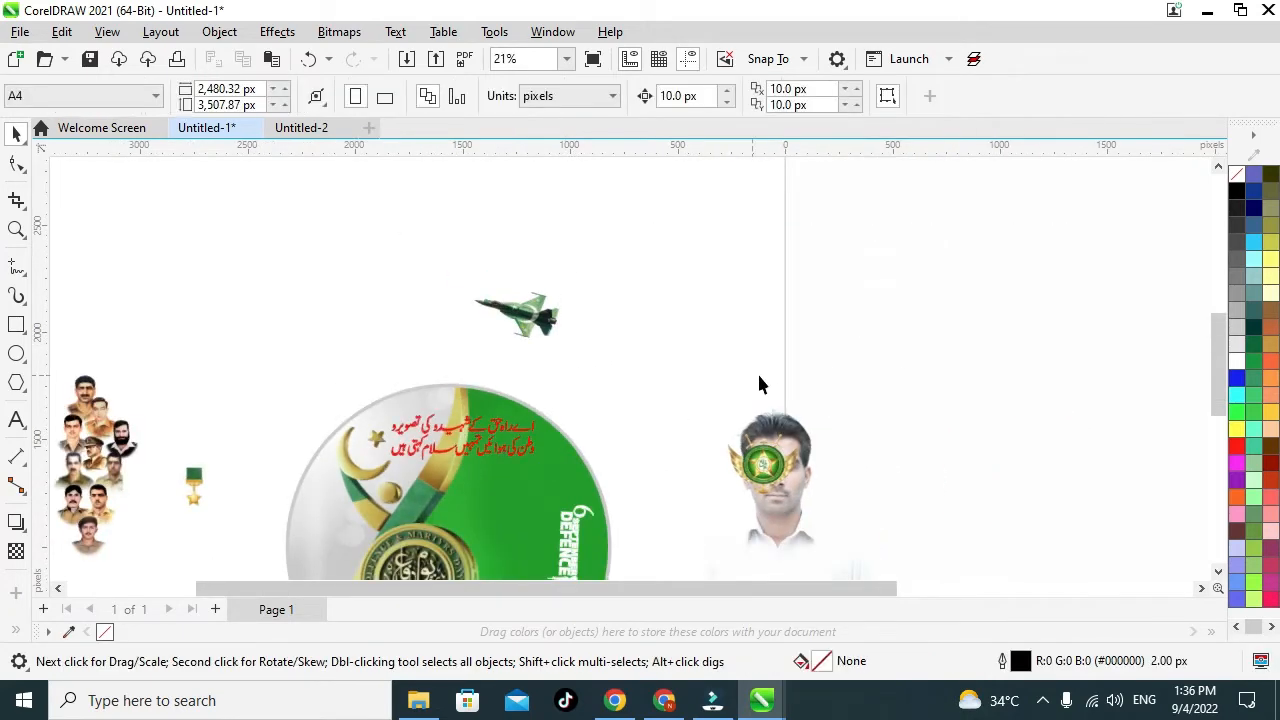
{"action": "scroll", "coordinate": [450, 400], "scroll_direction": "up", "scroll_amount": 1}
{"action": "scroll", "coordinate": [443, 415], "scroll_direction": "up", "scroll_amount": 2}
{"action": "left_click_drag", "start_coordinate": [309, 211], "coordinate": [890, 529]}
{"action": "scroll", "coordinate": [580, 368], "scroll_direction": "up", "scroll_amount": 1}
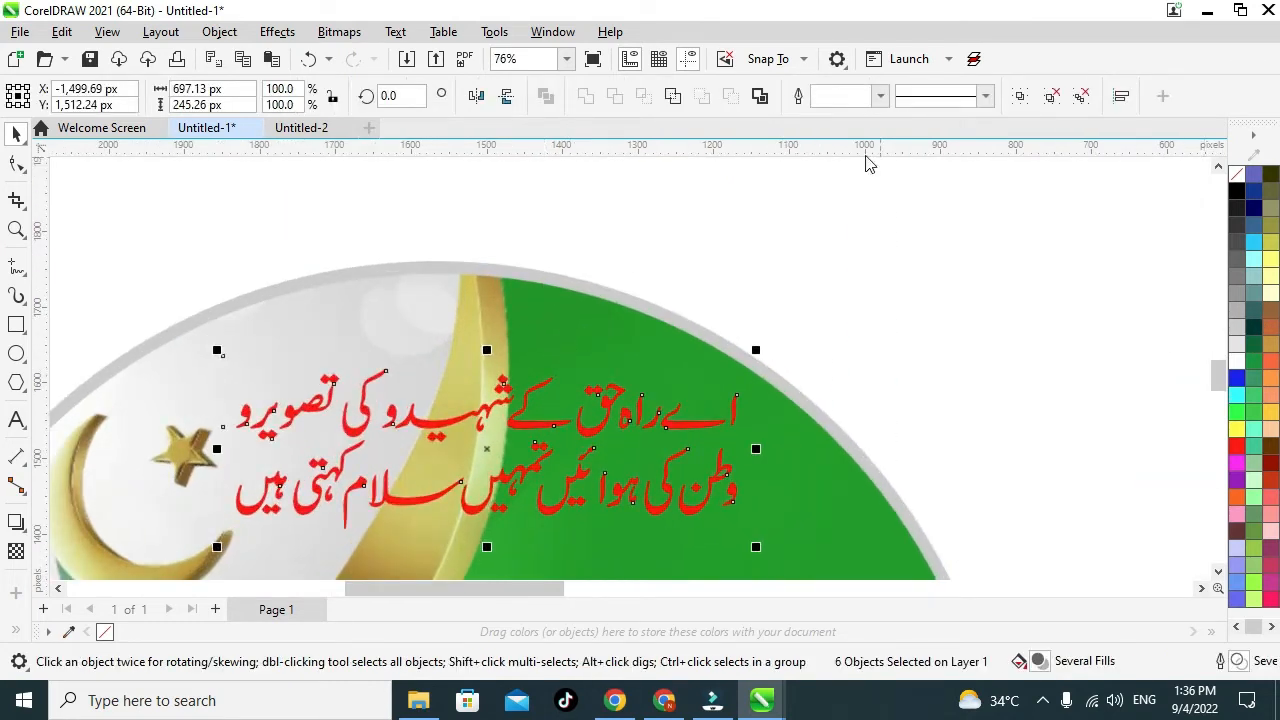
{"action": "left_click", "coordinate": [880, 95]}
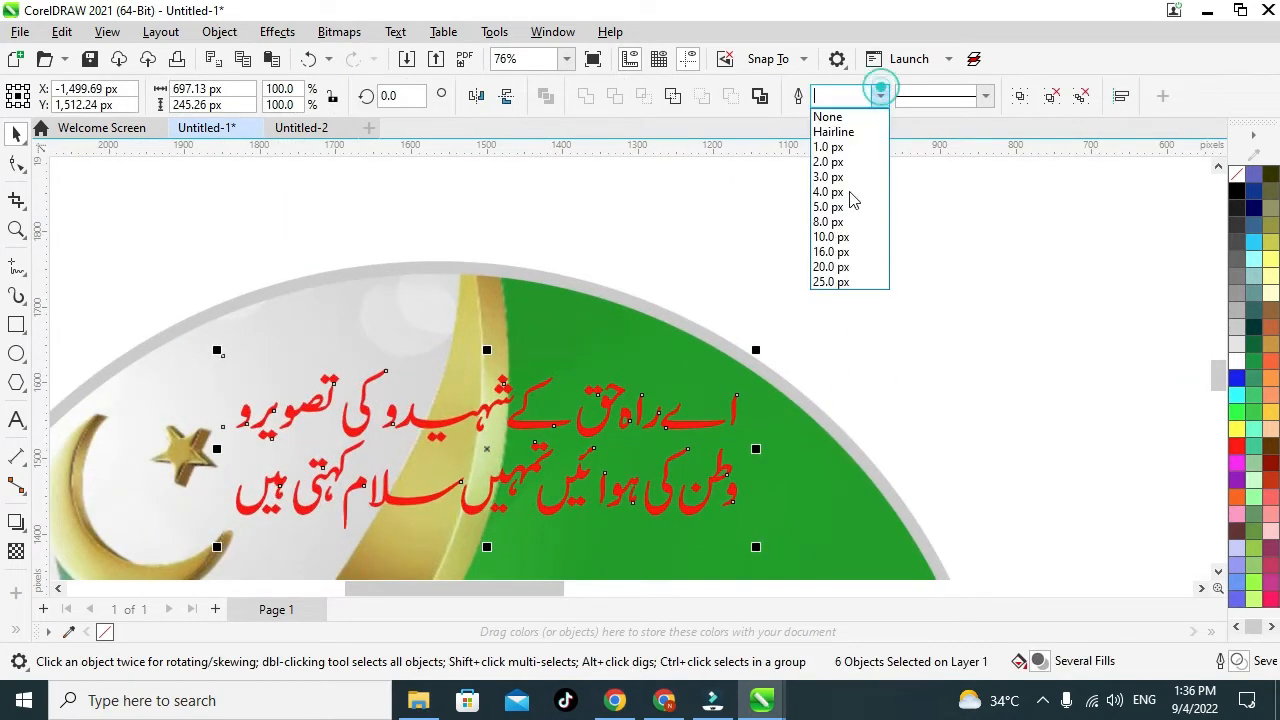
{"action": "left_click", "coordinate": [829, 267]}
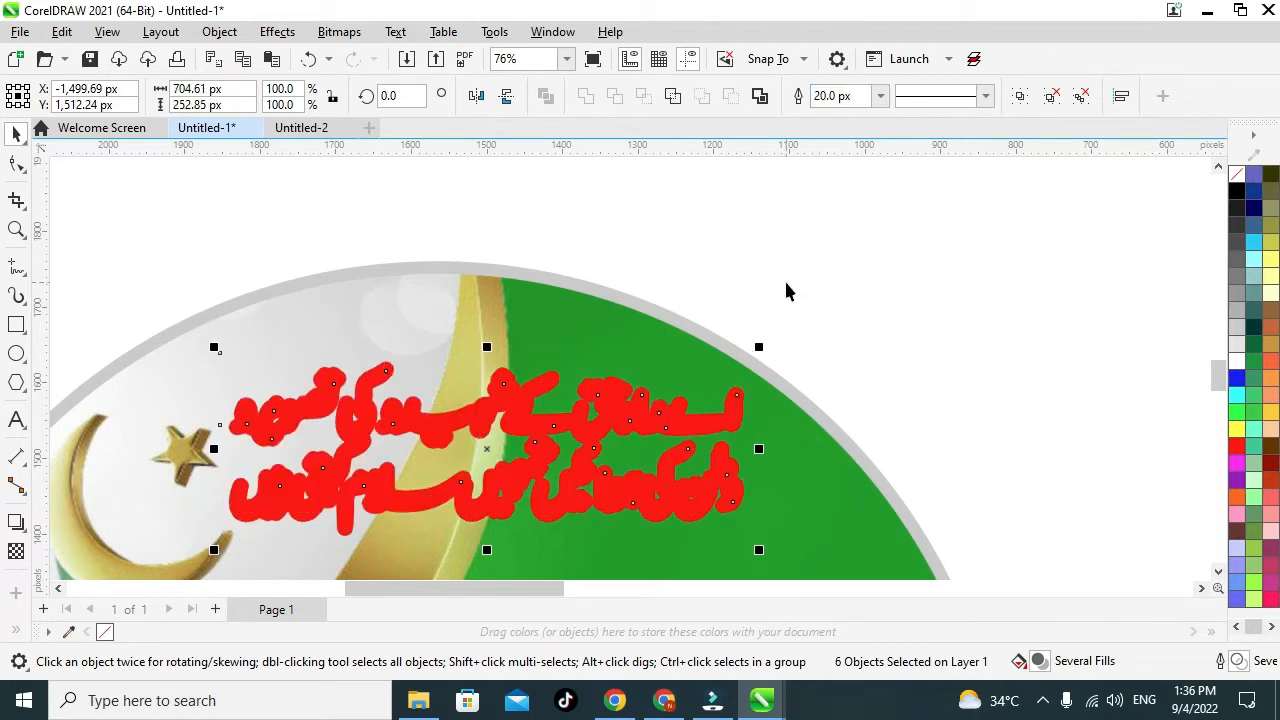
- Switch the verse's outline units to points and set the outline width to 4 pt
{"action": "key", "text": "F12"}
{"action": "left_click", "coordinate": [610, 230]}
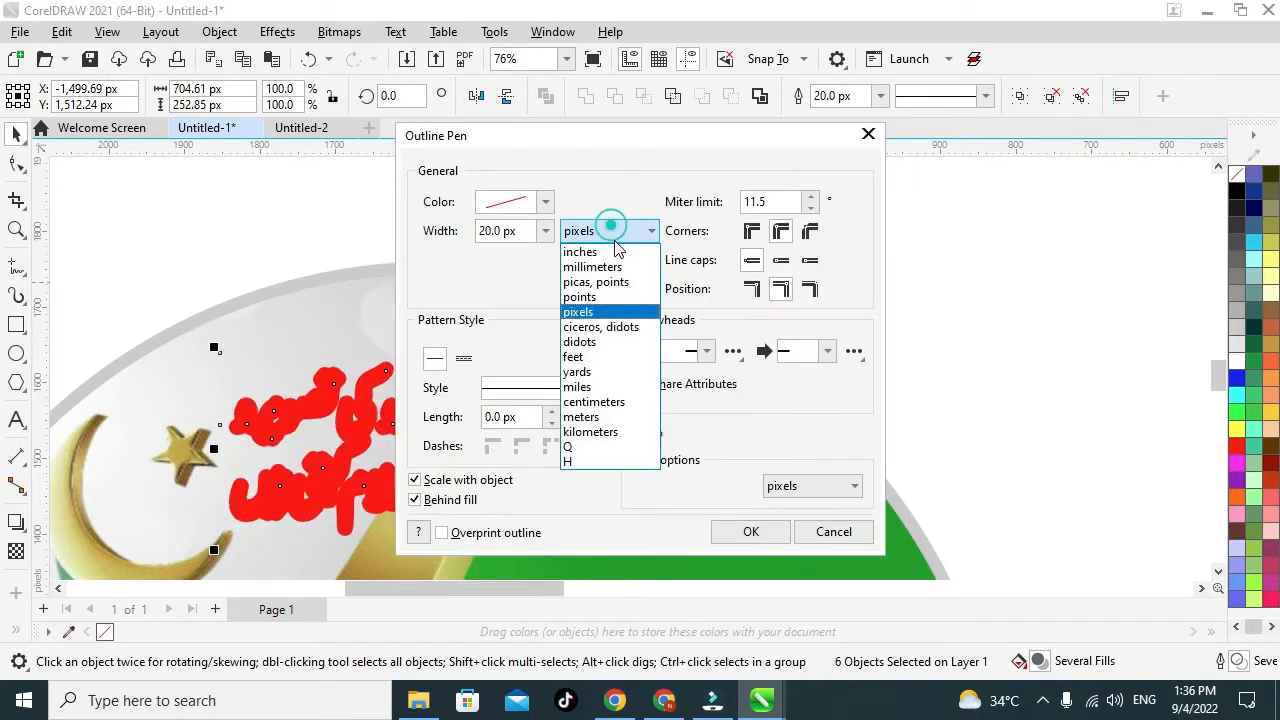
{"action": "left_click", "coordinate": [600, 297]}
{"action": "left_click", "coordinate": [546, 231]}
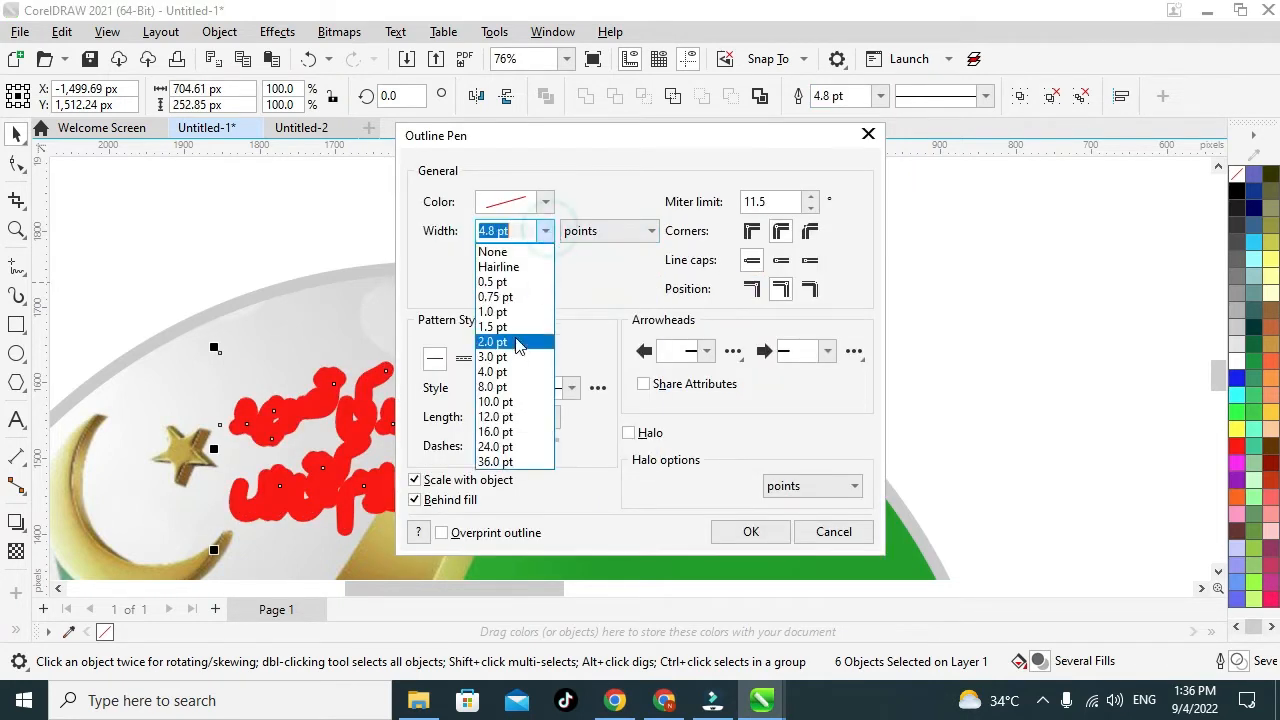
{"action": "left_click", "coordinate": [513, 372]}
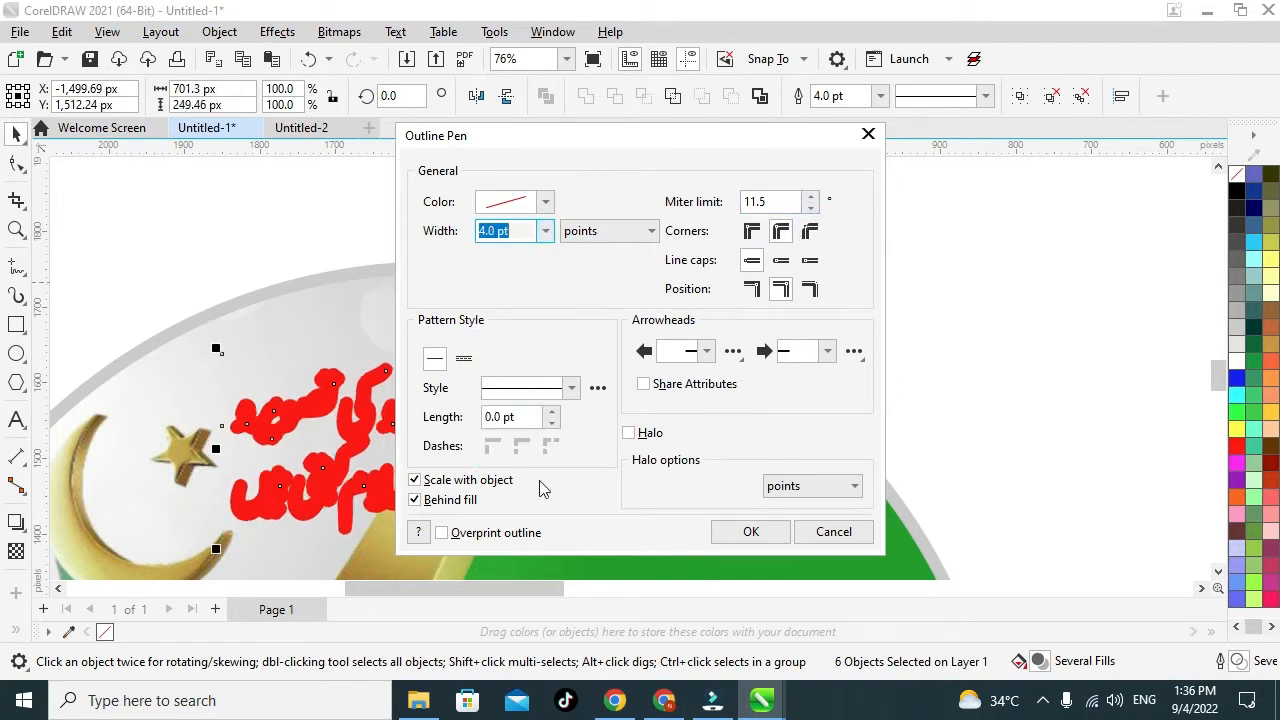
{"action": "left_click", "coordinate": [748, 532]}
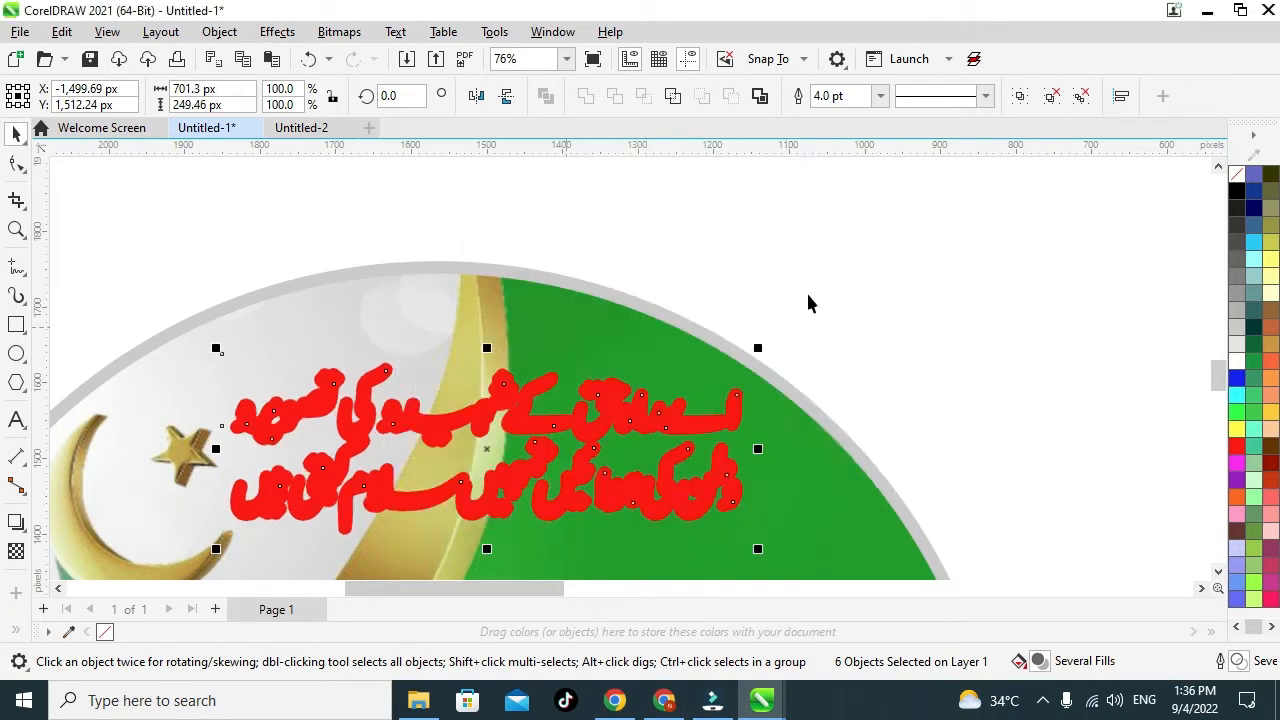
- Give the verse a white outline and white fill, and weld its parts into a single curve
{"action": "right_click", "coordinate": [1237, 355]}
{"action": "left_click", "coordinate": [1237, 355]}
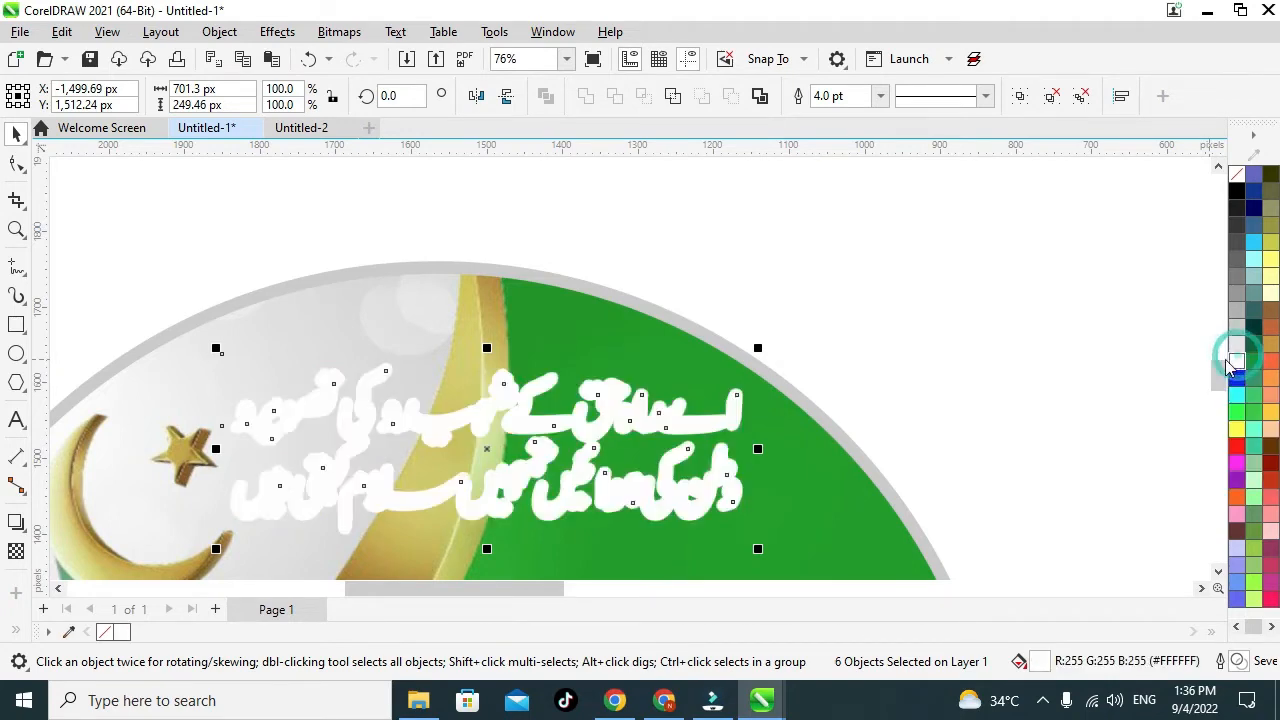
{"action": "scroll", "coordinate": [622, 420], "scroll_direction": "up", "scroll_amount": 1}
{"action": "scroll", "coordinate": [622, 420], "scroll_direction": "up", "scroll_amount": 2}
{"action": "scroll", "coordinate": [511, 248], "scroll_direction": "down", "scroll_amount": 2}
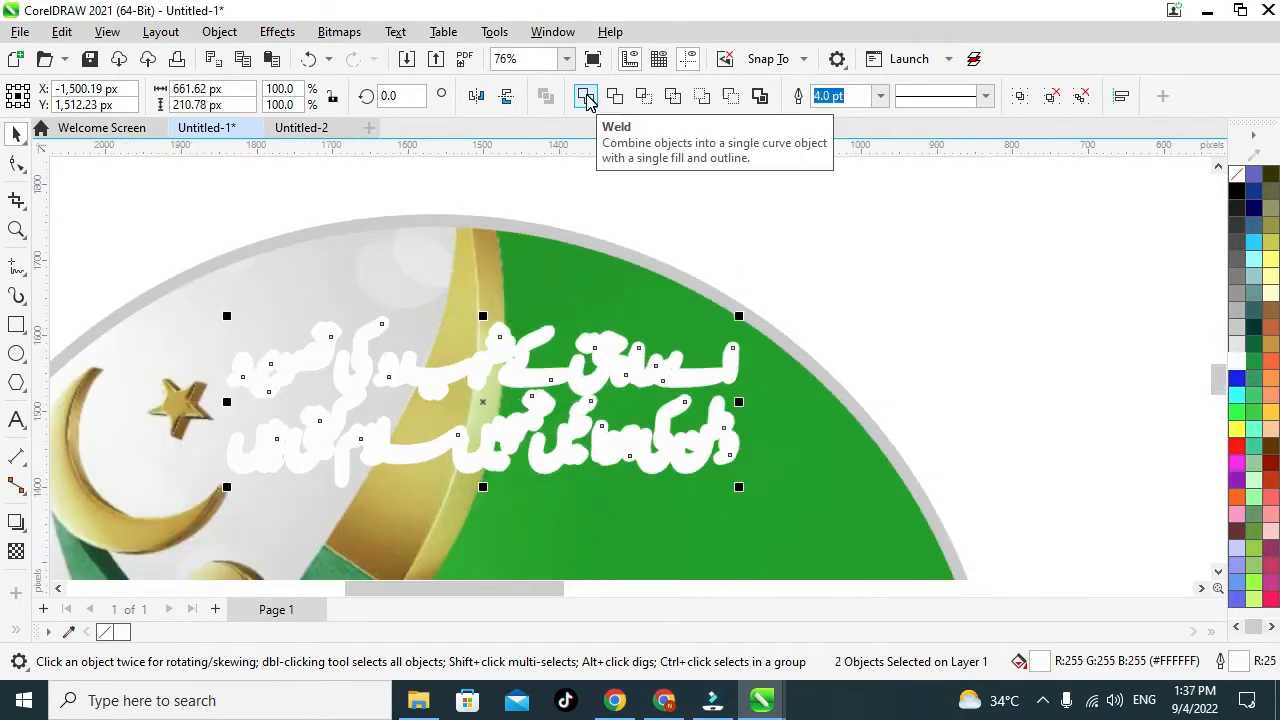
{"action": "left_click", "coordinate": [586, 96]}
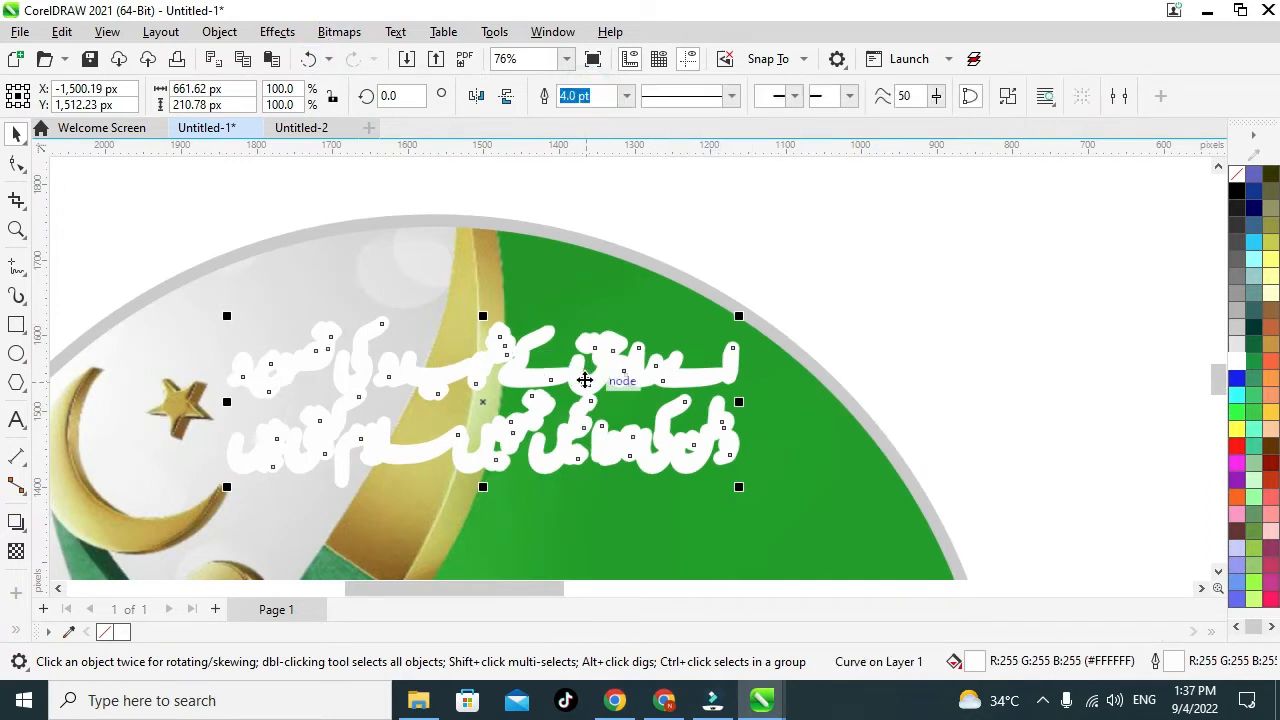
- Apply a Gaussian Blur with a 5-pixel radius to the welded white verse and place a sharp copy exactly on top
{"action": "left_click", "coordinate": [277, 31]}
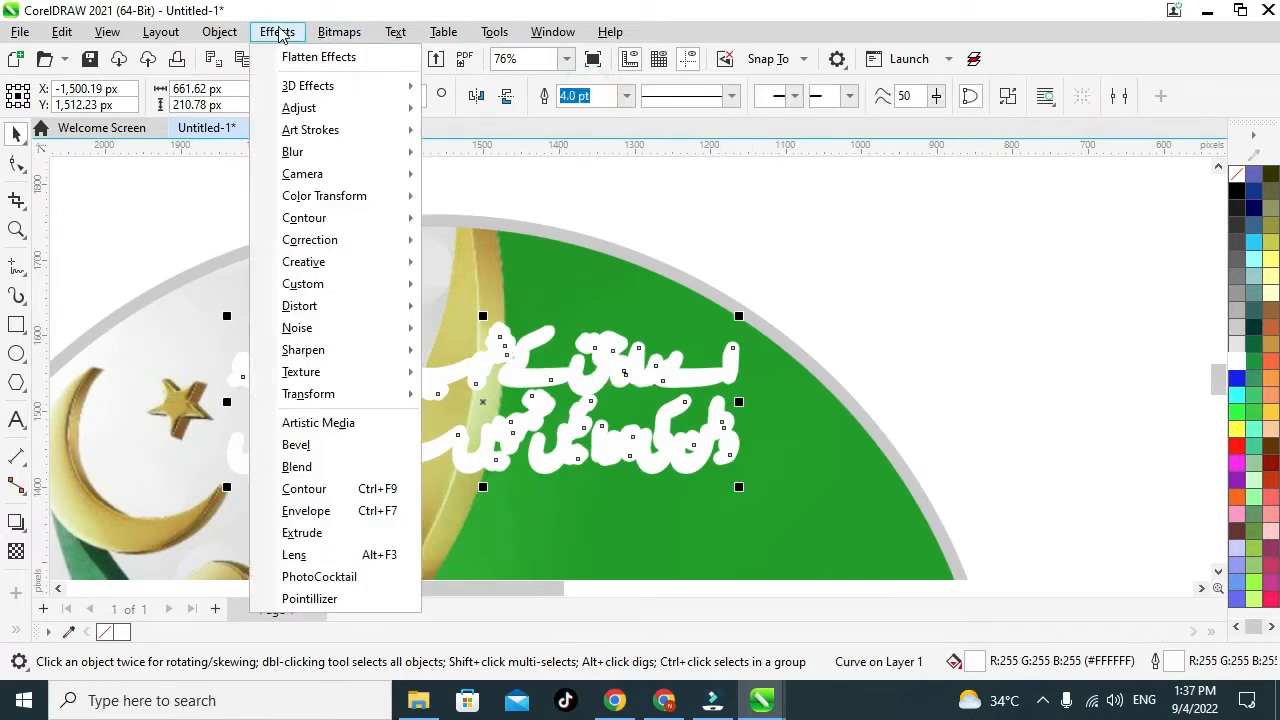
{"action": "mouse_move", "coordinate": [292, 157]}
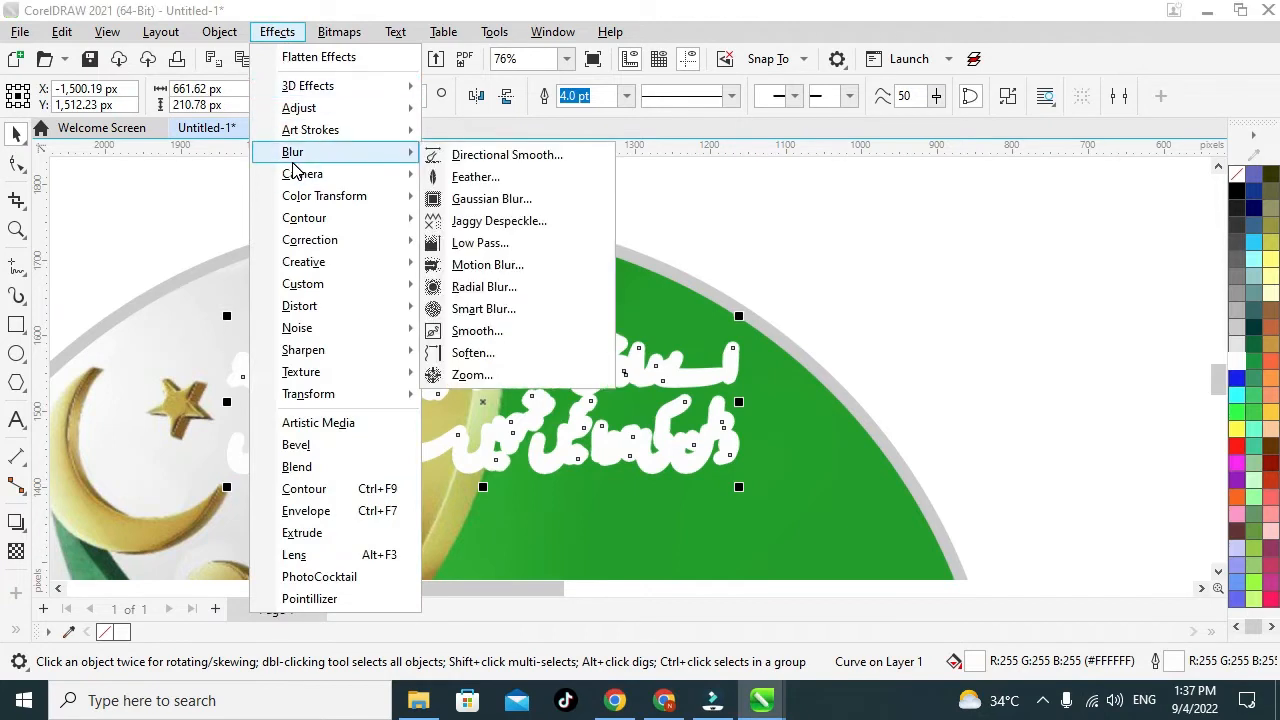
{"action": "left_click", "coordinate": [525, 204]}
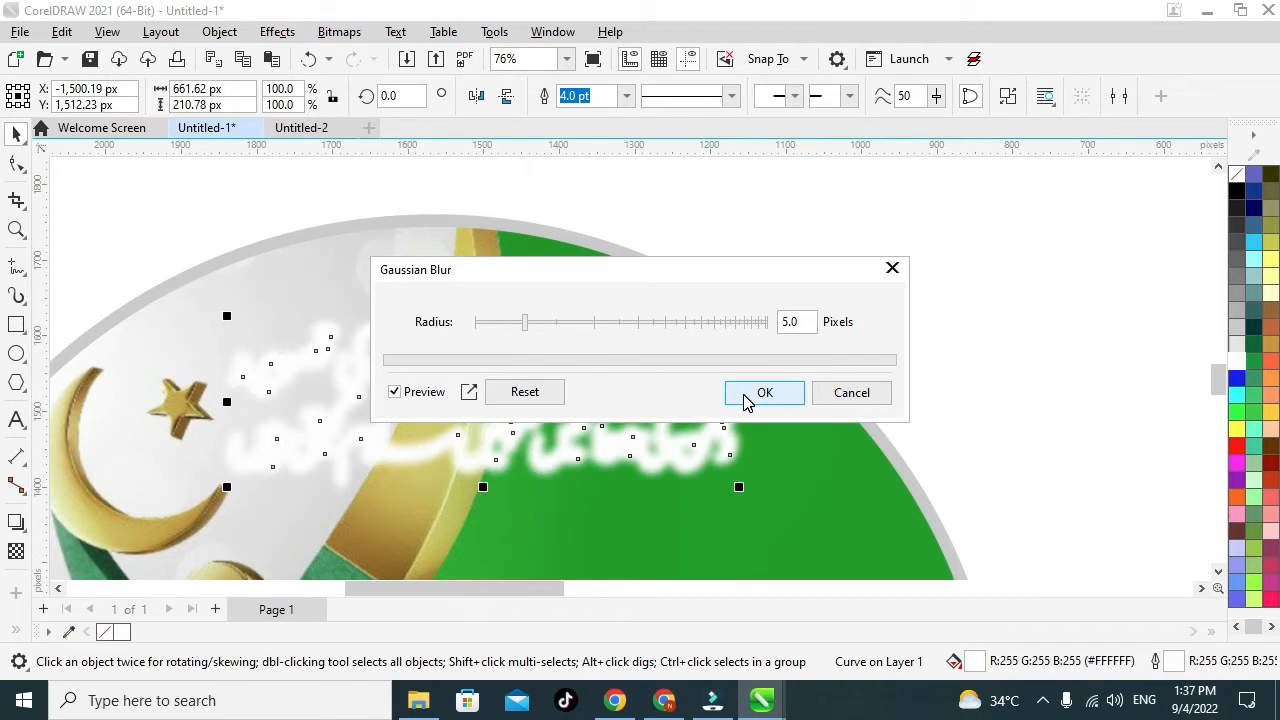
{"action": "left_click", "coordinate": [748, 396]}
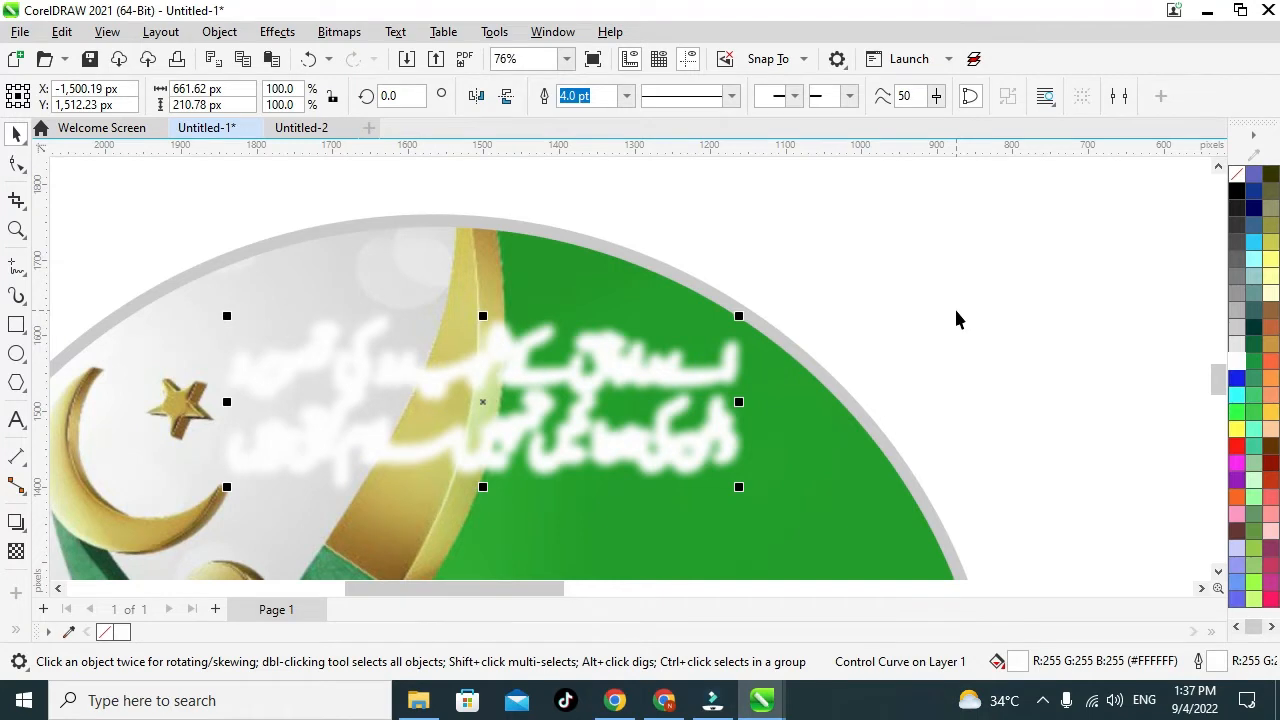
{"action": "key", "text": "ctrl+z"}
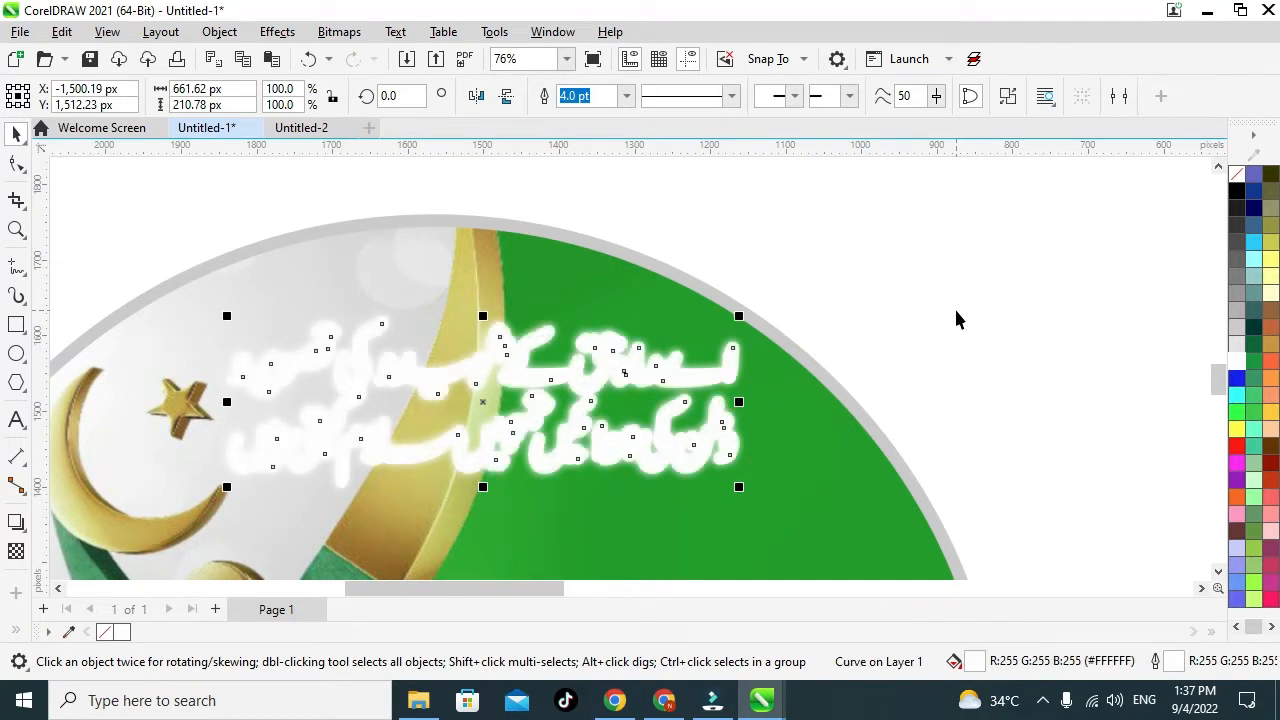
- Set the outline of the sharp verse copy to 0.01 pt and fill it with red
{"action": "left_click", "coordinate": [627, 96]}
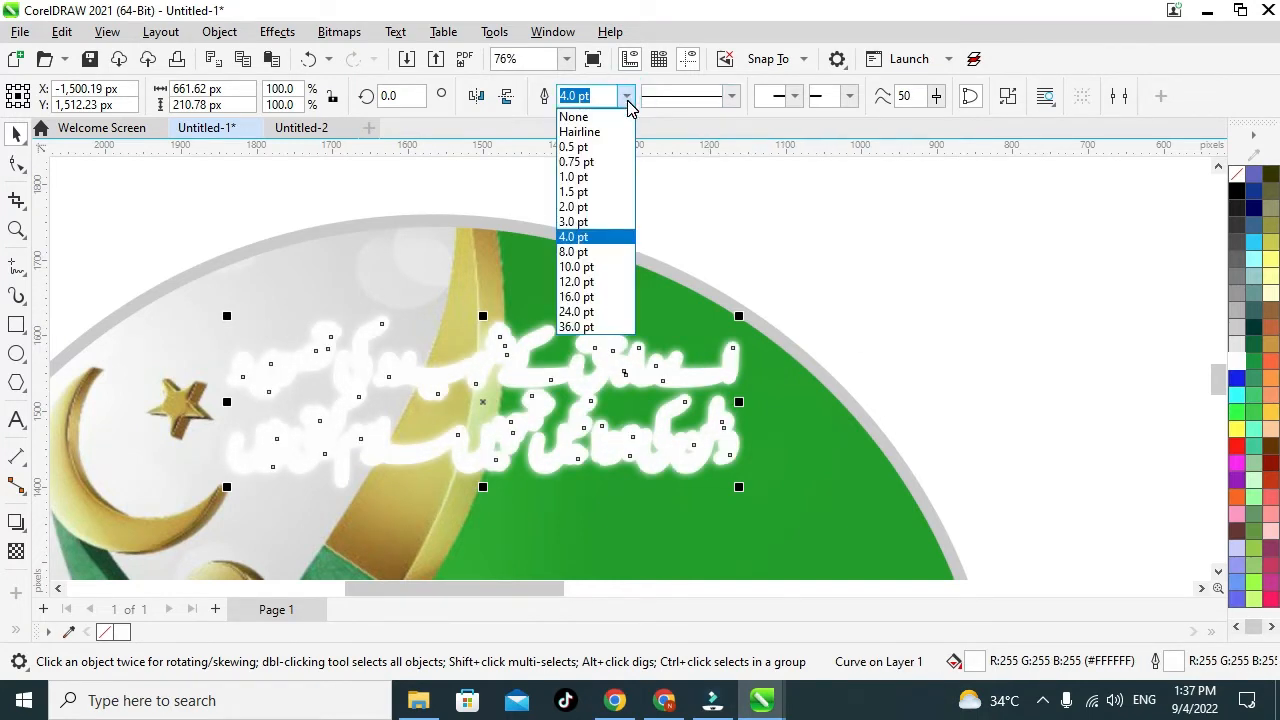
{"action": "key", "text": "Escape"}
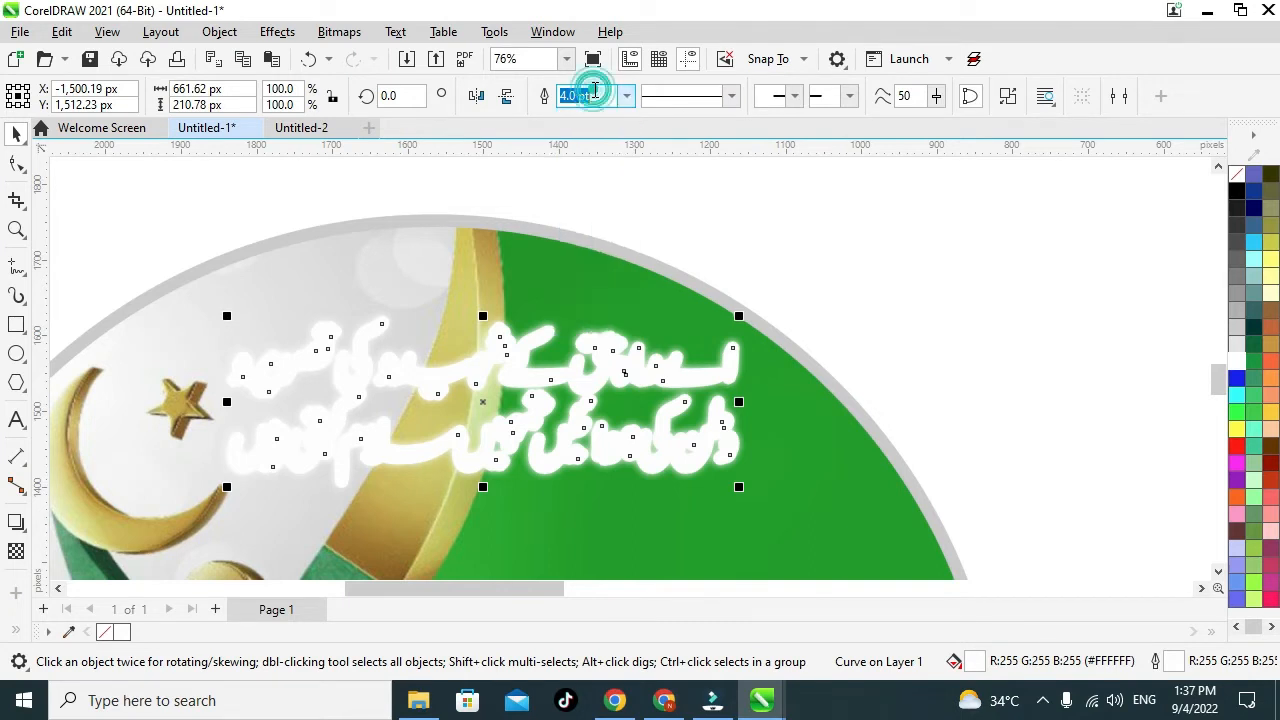
{"action": "type", "text": "0"}
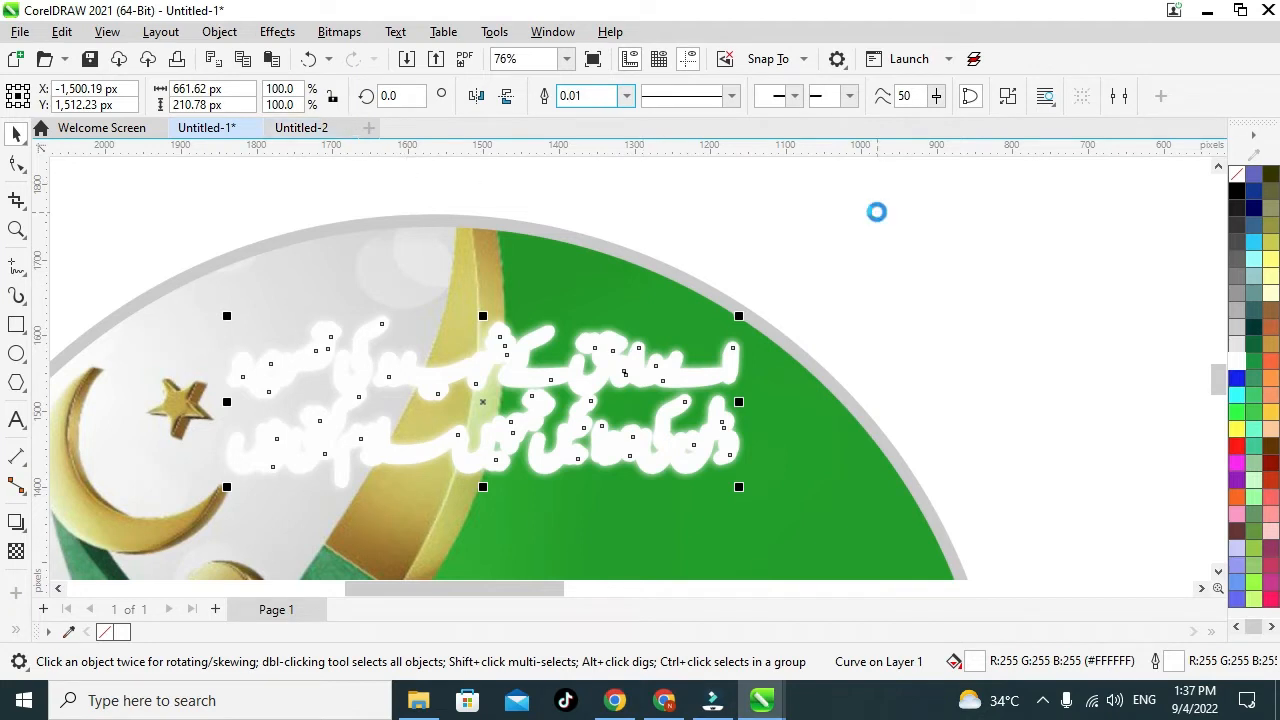
{"action": "left_click", "coordinate": [1238, 448]}
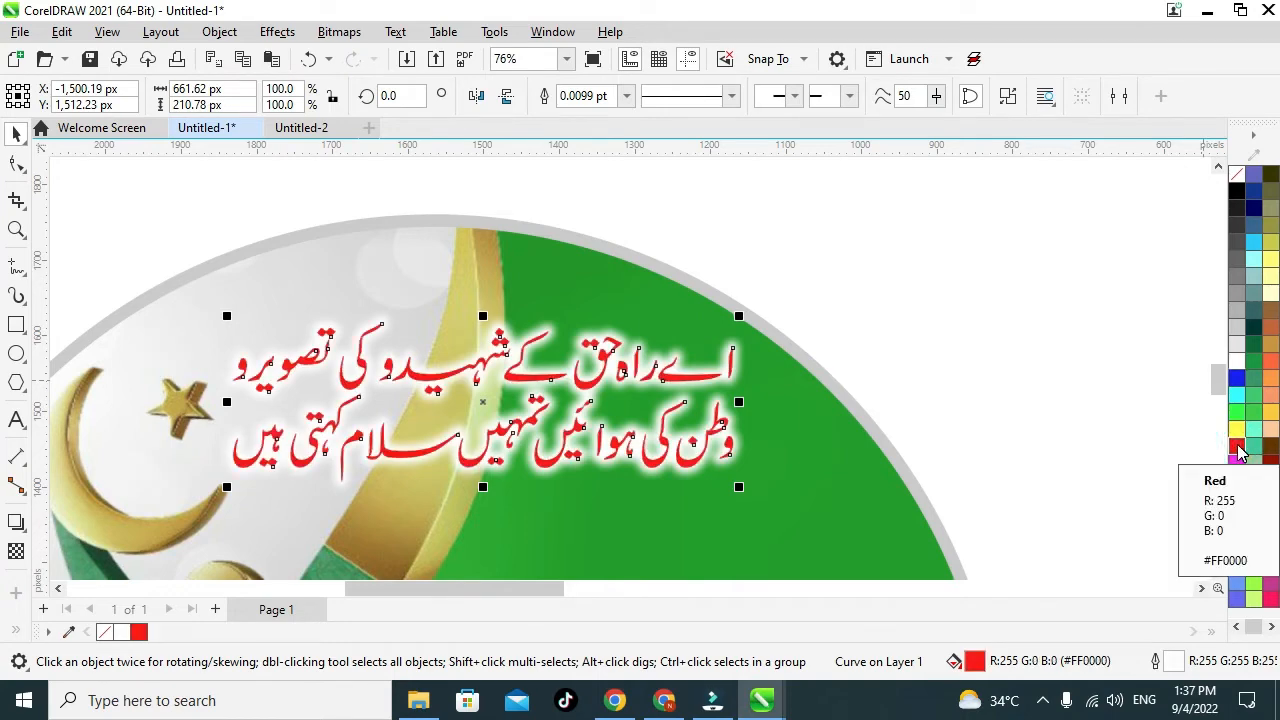
{"action": "left_click", "coordinate": [966, 366]}
{"action": "scroll", "coordinate": [751, 349], "scroll_direction": "down", "scroll_amount": 2}
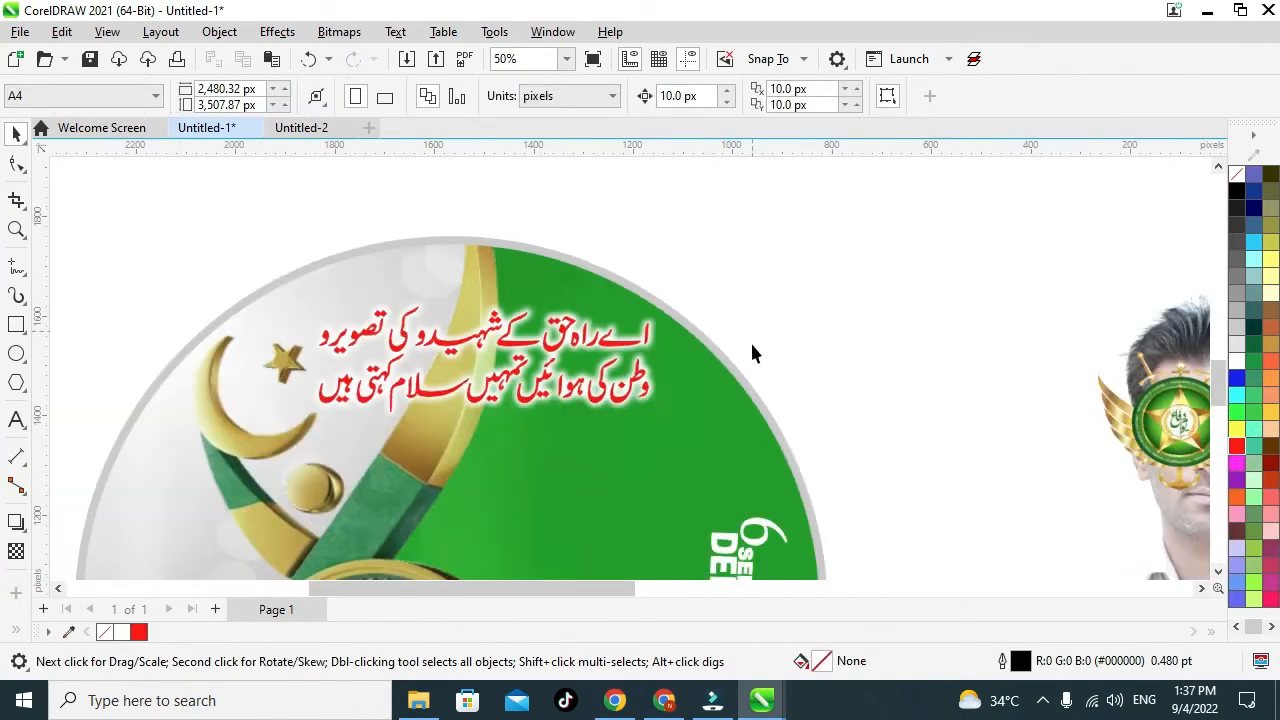
{"action": "scroll", "coordinate": [433, 420], "scroll_direction": "up", "scroll_amount": 2}
{"action": "scroll", "coordinate": [650, 360], "scroll_direction": "down", "scroll_amount": 3}
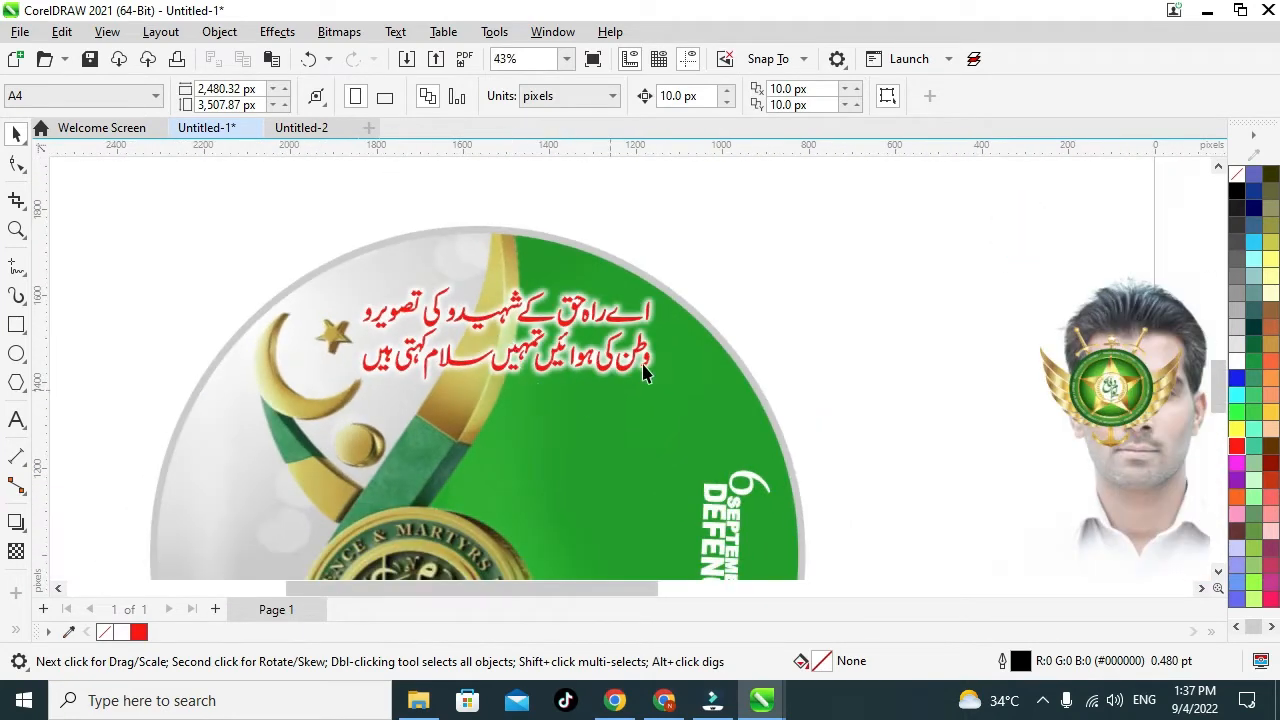
{"action": "scroll", "coordinate": [658, 347], "scroll_direction": "down", "scroll_amount": 1}
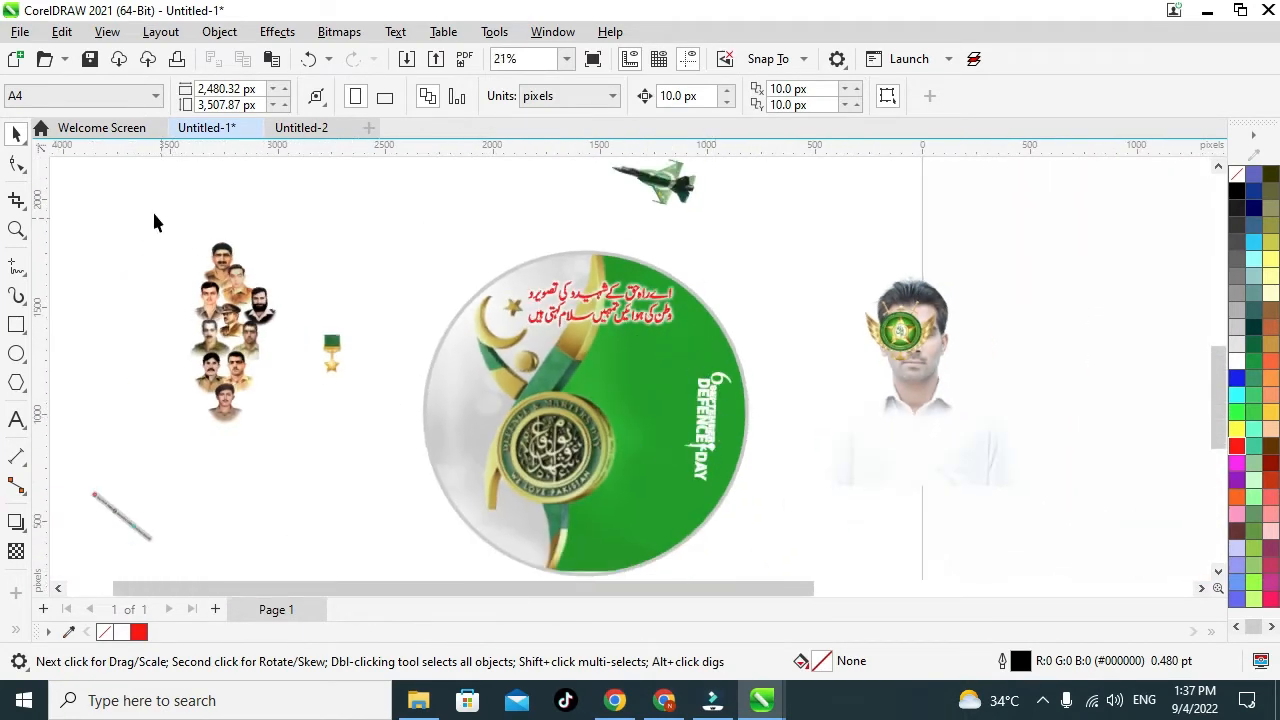
{"action": "left_click_drag", "start_coordinate": [153, 211], "coordinate": [292, 472]}
{"action": "scroll", "coordinate": [210, 335], "scroll_direction": "up", "scroll_amount": 2}
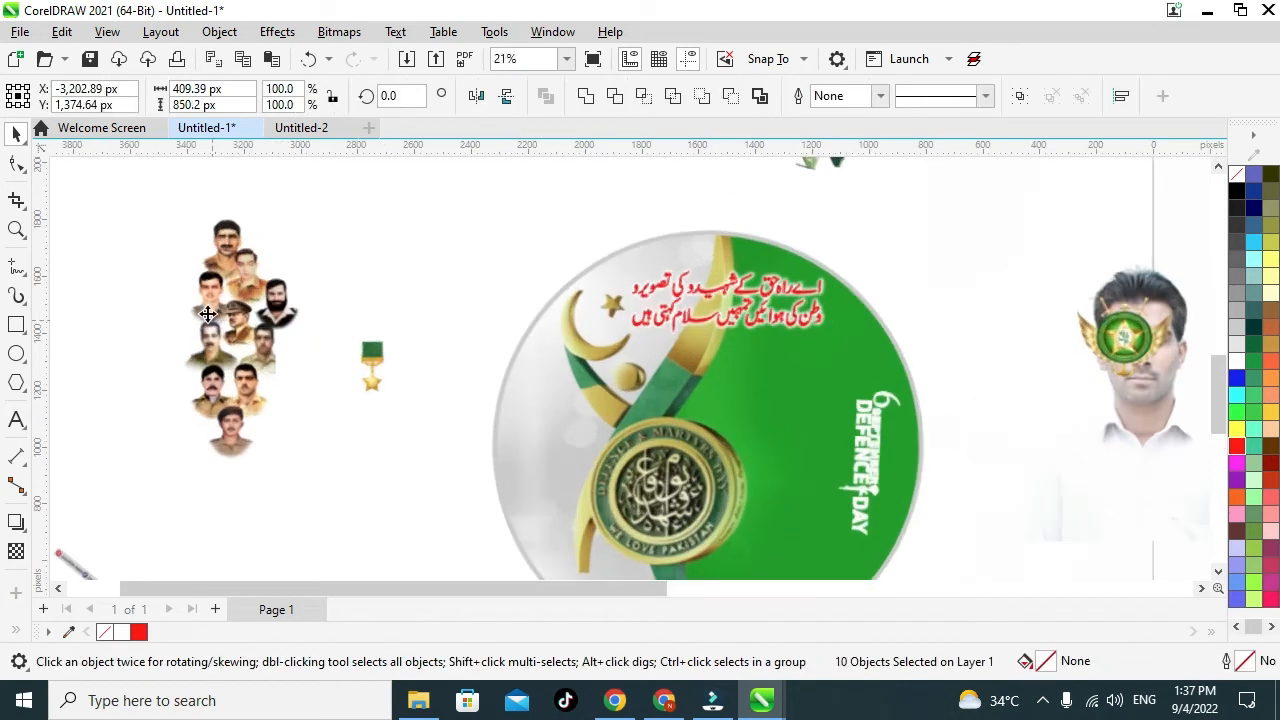
{"action": "left_click", "coordinate": [486, 162]}
{"action": "left_click", "coordinate": [220, 234]}
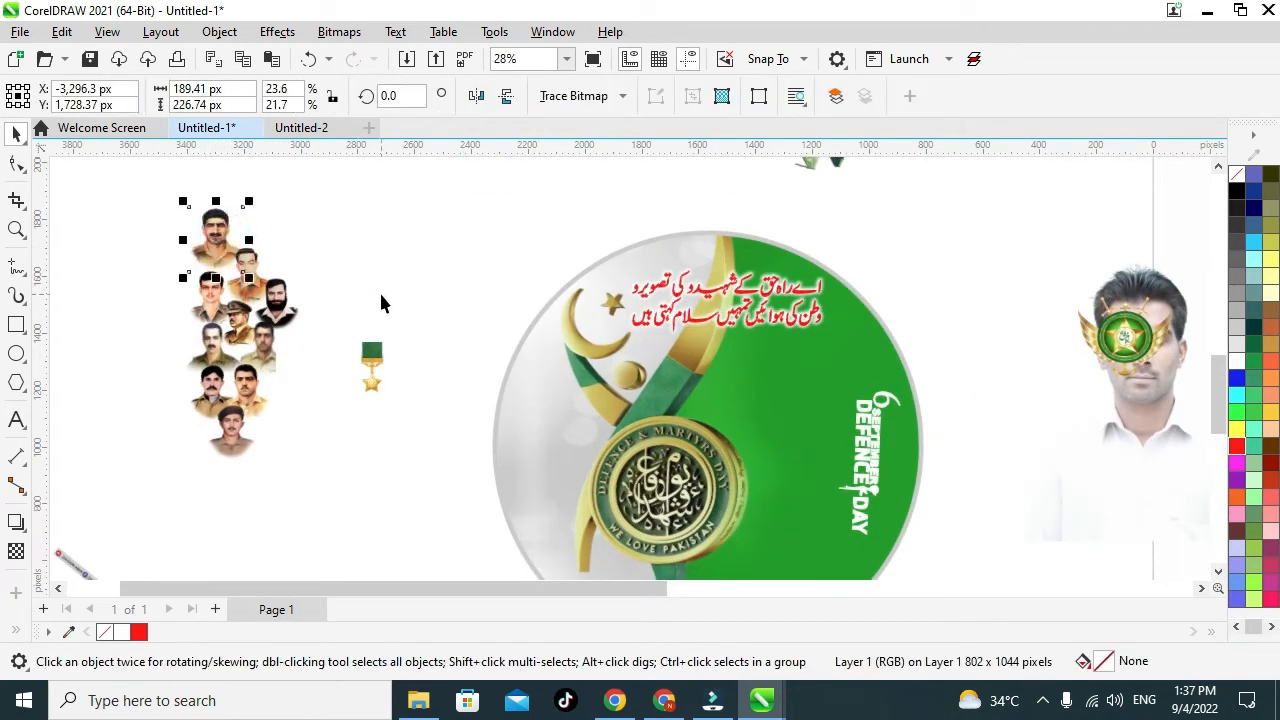
{"action": "key", "text": "ctrl+z"}
- Move the ten soldier portraits onto the circle's left side at about X -2,086 px, Y 956 px and PowerClip them inside the circle
{"action": "left_click_drag", "start_coordinate": [349, 473], "coordinate": [138, 210]}
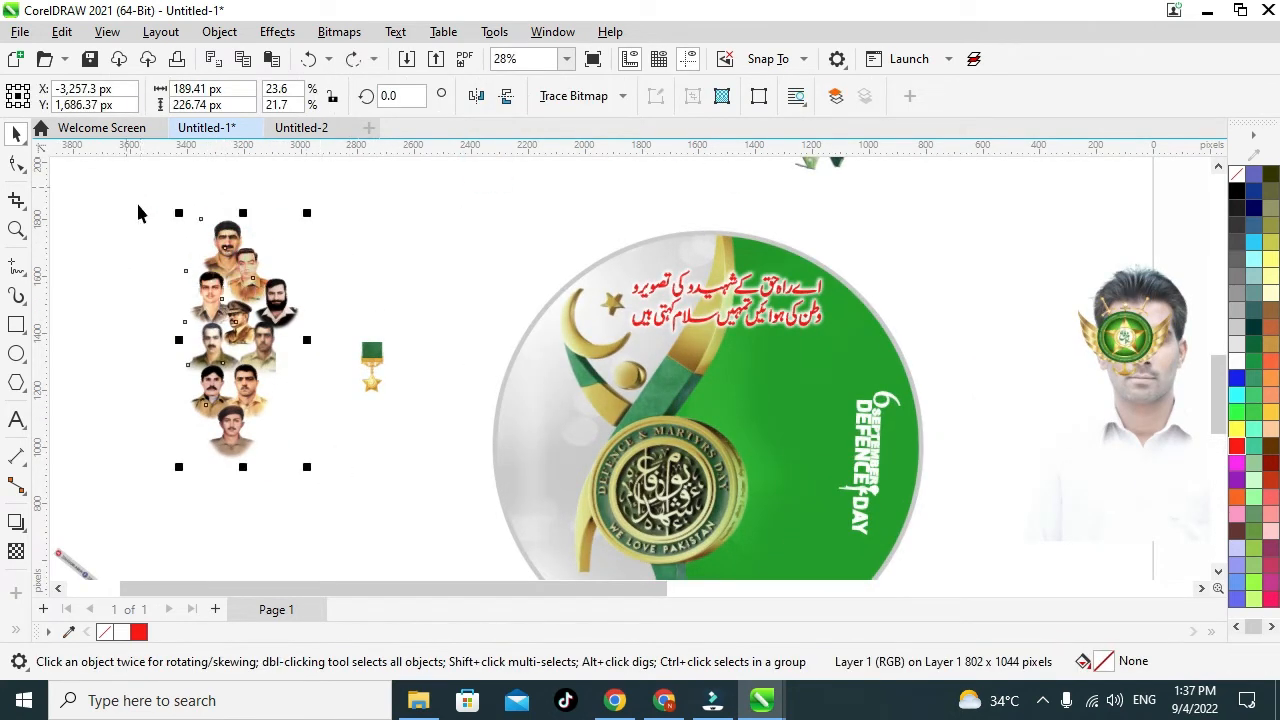
{"action": "left_click_drag", "start_coordinate": [250, 345], "coordinate": [555, 455]}
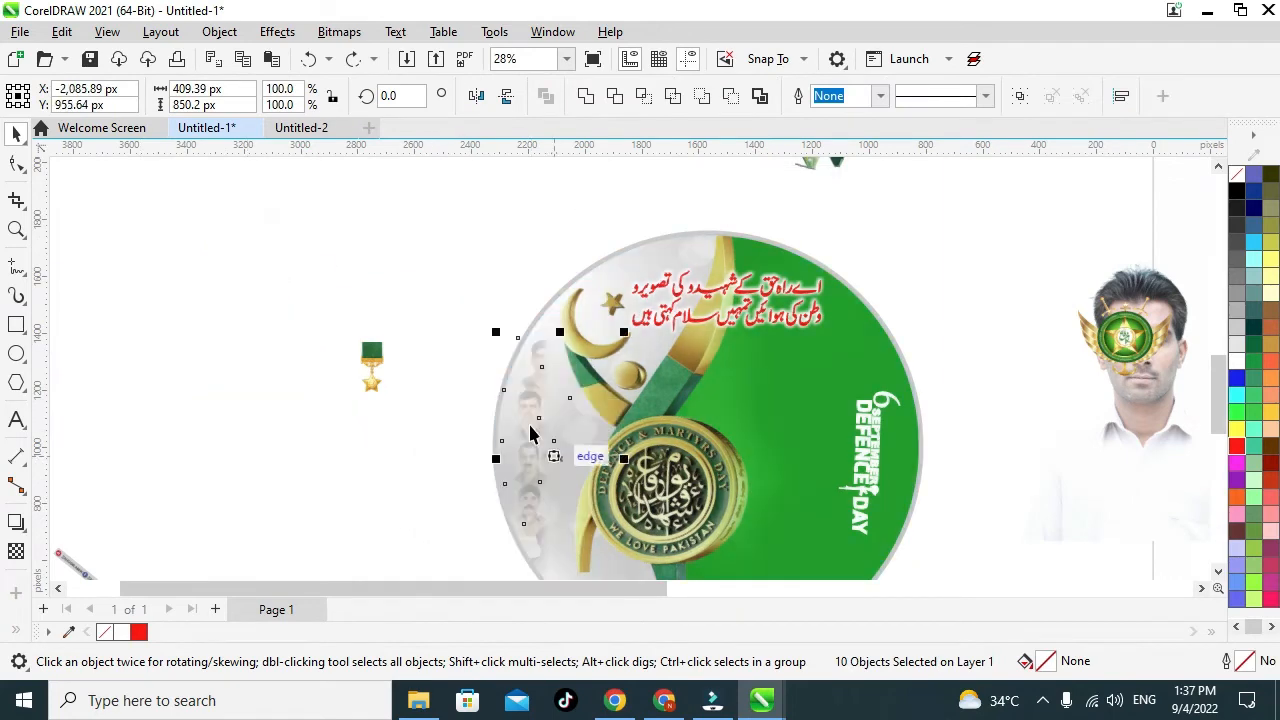
{"action": "scroll", "coordinate": [500, 420], "scroll_direction": "down", "scroll_amount": 1}
{"action": "scroll", "coordinate": [434, 423], "scroll_direction": "up", "scroll_amount": 1}
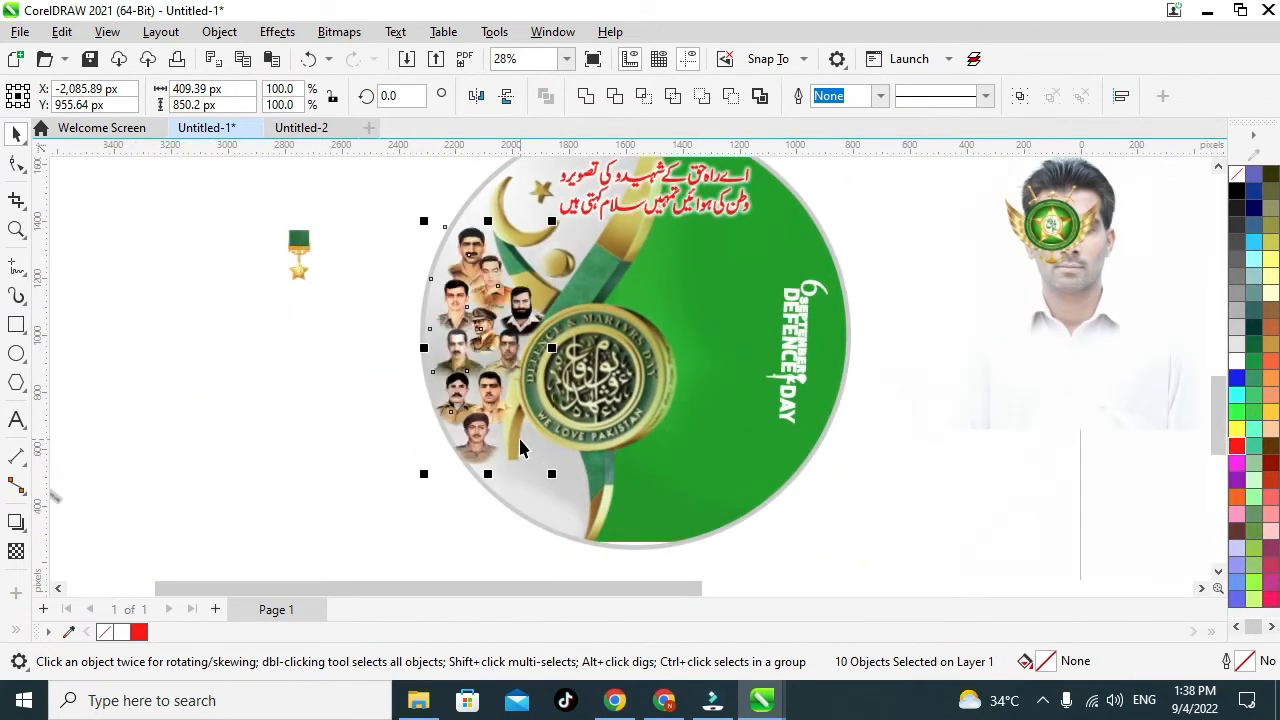
{"action": "right_click", "coordinate": [476, 330]}
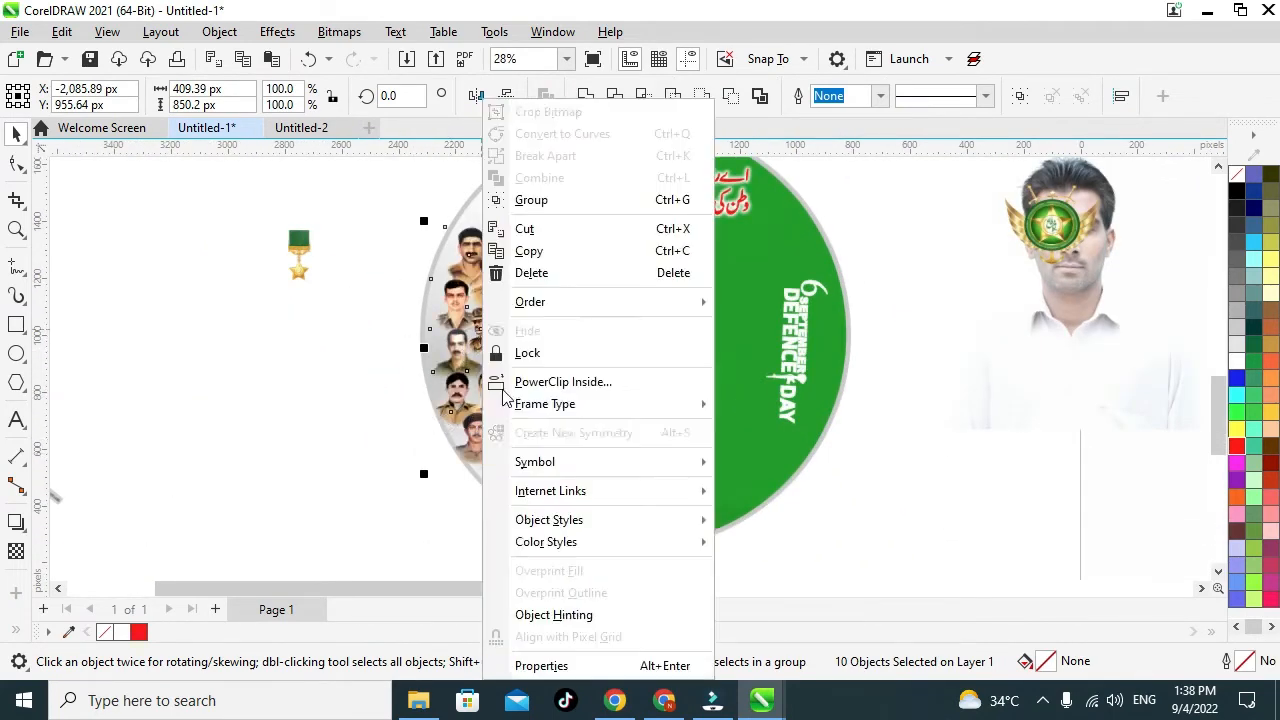
{"action": "left_click", "coordinate": [548, 382]}
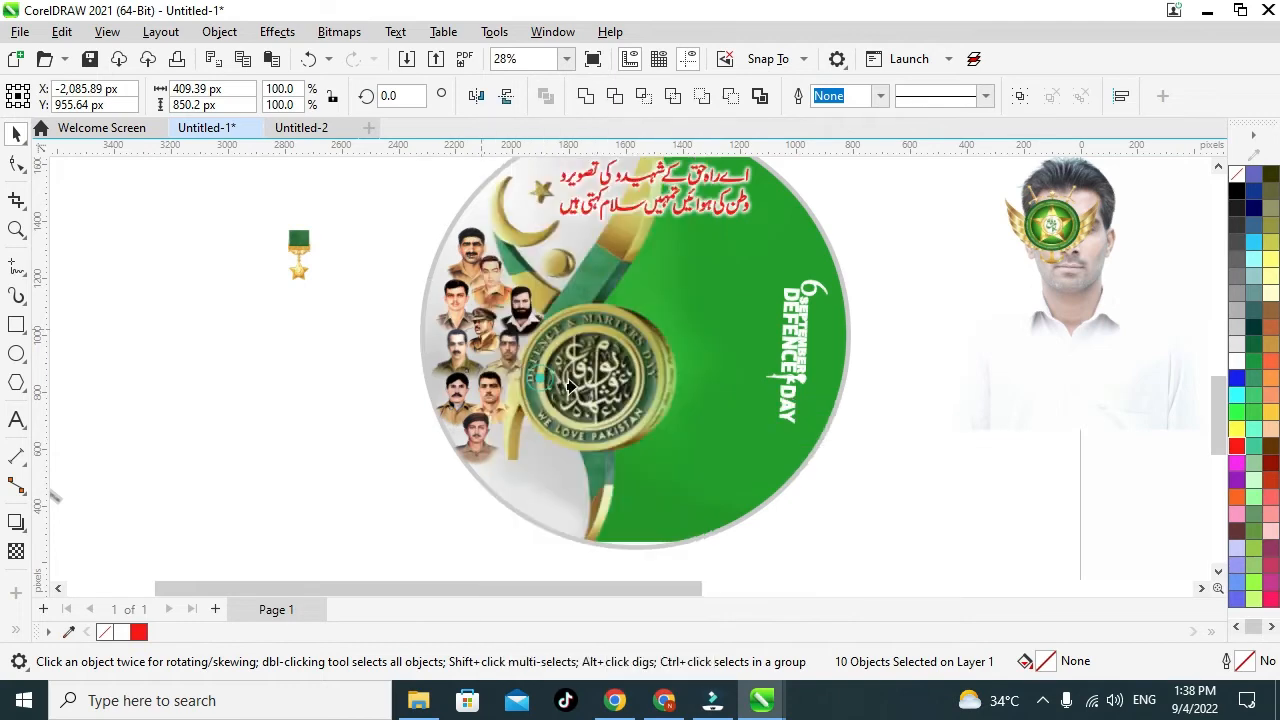
{"action": "left_click", "coordinate": [709, 474]}
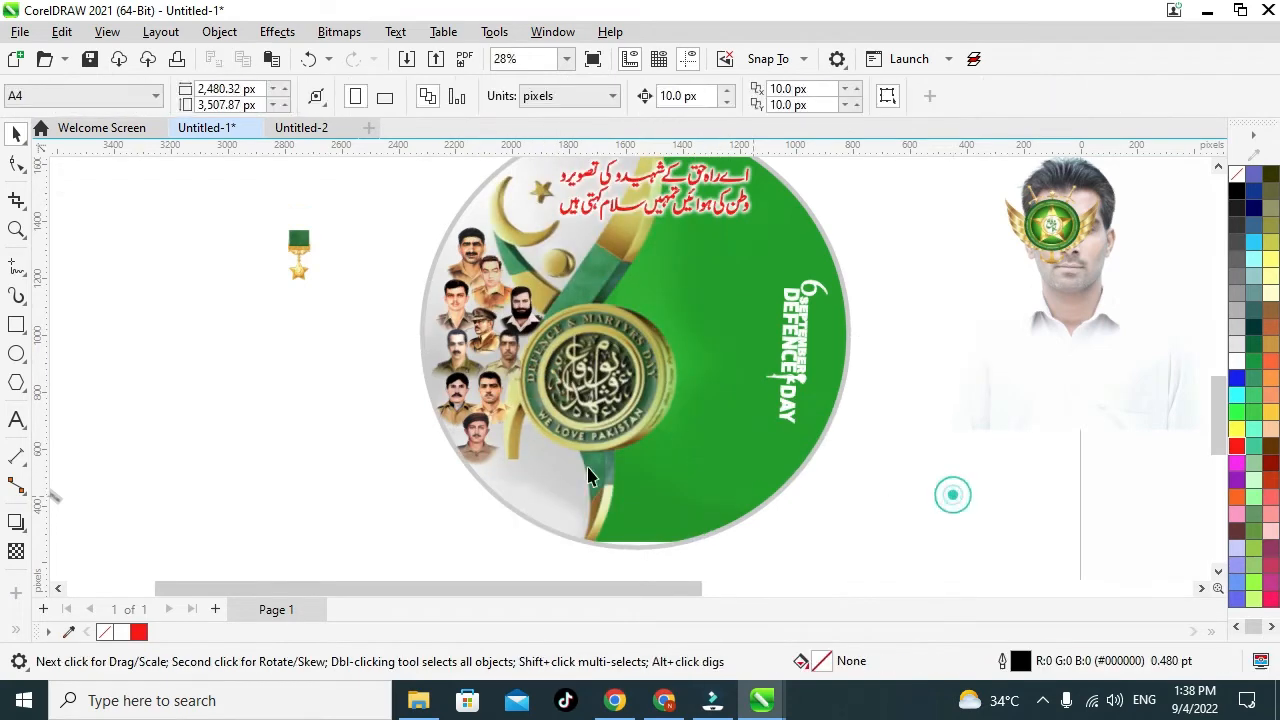
- Move the green-and-gold star medal below the Urdu verse, over the upper ribbon, at about X -1,732 px, Y 1,315 px
{"action": "scroll", "coordinate": [409, 372], "scroll_direction": "down", "scroll_amount": 3}
{"action": "scroll", "coordinate": [367, 330], "scroll_direction": "up", "scroll_amount": 2}
{"action": "left_click_drag", "start_coordinate": [366, 330], "coordinate": [622, 316]}
{"action": "scroll", "coordinate": [622, 316], "scroll_direction": "up", "scroll_amount": 3}
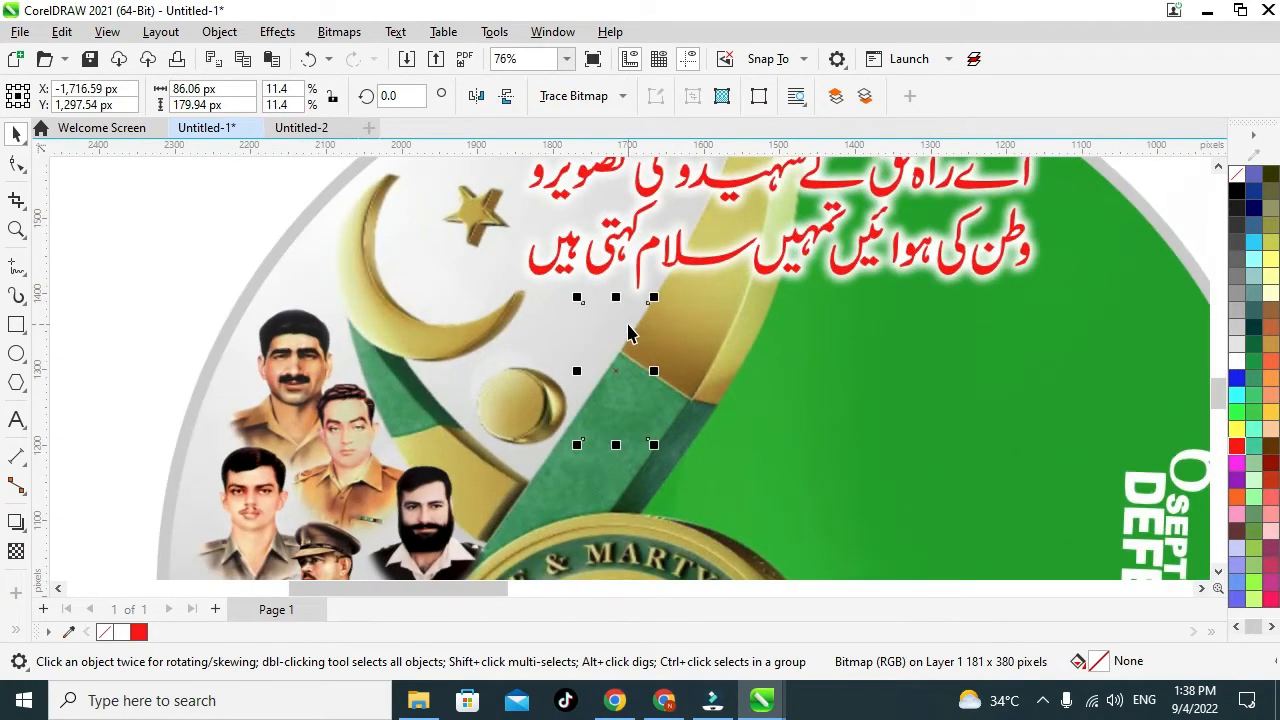
{"action": "scroll", "coordinate": [606, 366], "scroll_direction": "up", "scroll_amount": 2}
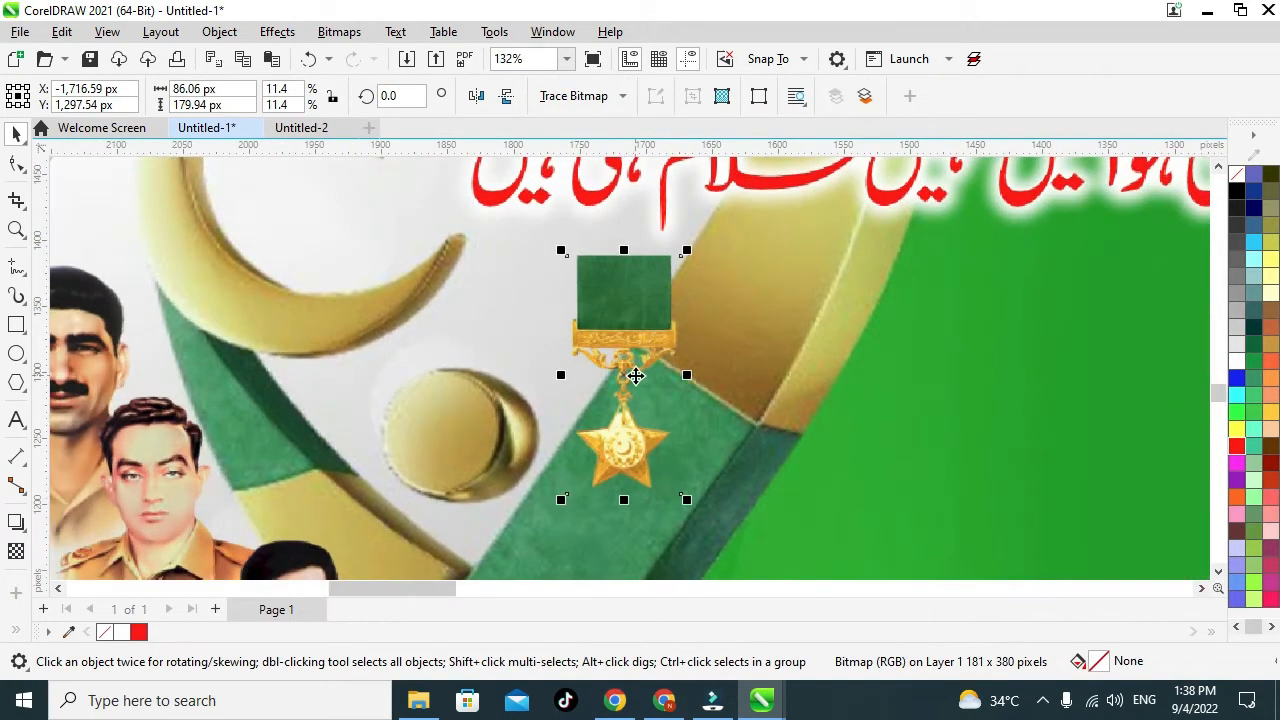
{"action": "mouse_move", "coordinate": [630, 314]}
{"action": "left_mouse_down"}
{"action": "mouse_move", "coordinate": [611, 295]}
{"action": "mouse_move", "coordinate": [615, 306]}
{"action": "left_mouse_up"}
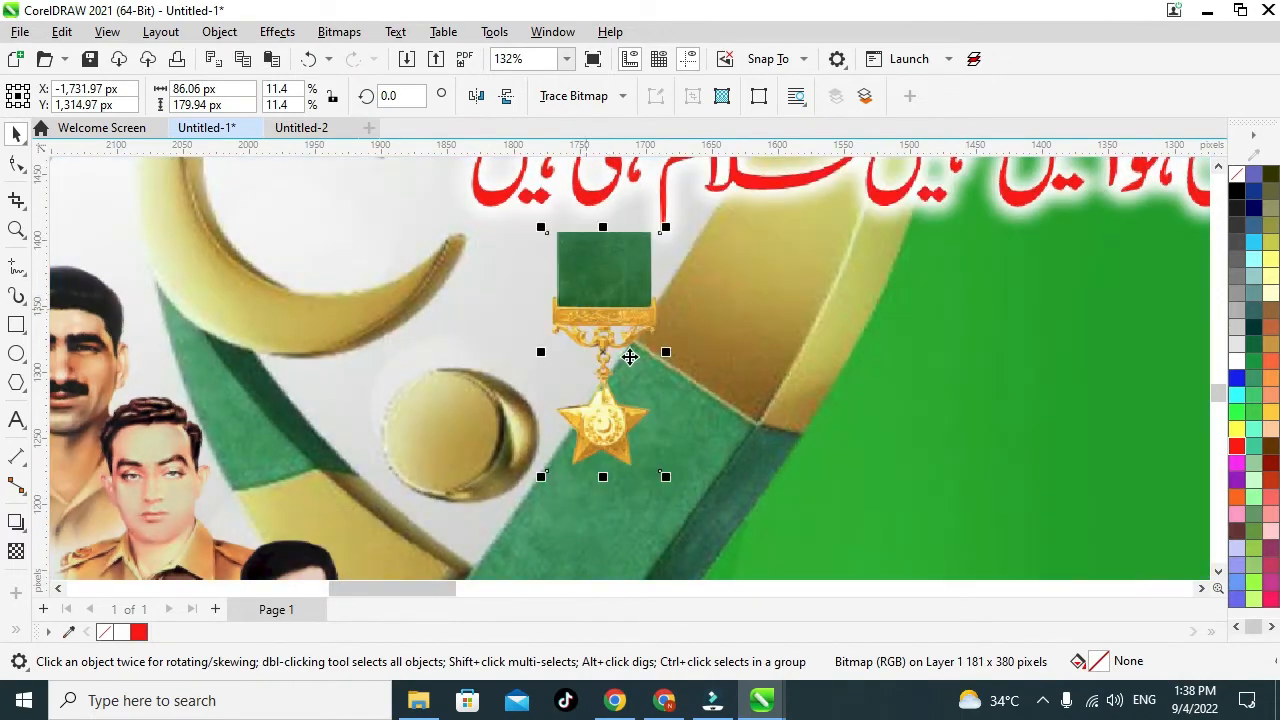
- Move the green fighter jet below the Urdu verse, right of the star medal, at about X -1,491 px, Y 1,309 px, and bring it to the front
{"action": "scroll", "coordinate": [464, 290], "scroll_direction": "down", "scroll_amount": 4}
{"action": "left_click", "coordinate": [888, 266]}
{"action": "scroll", "coordinate": [889, 264], "scroll_direction": "down", "scroll_amount": 1}
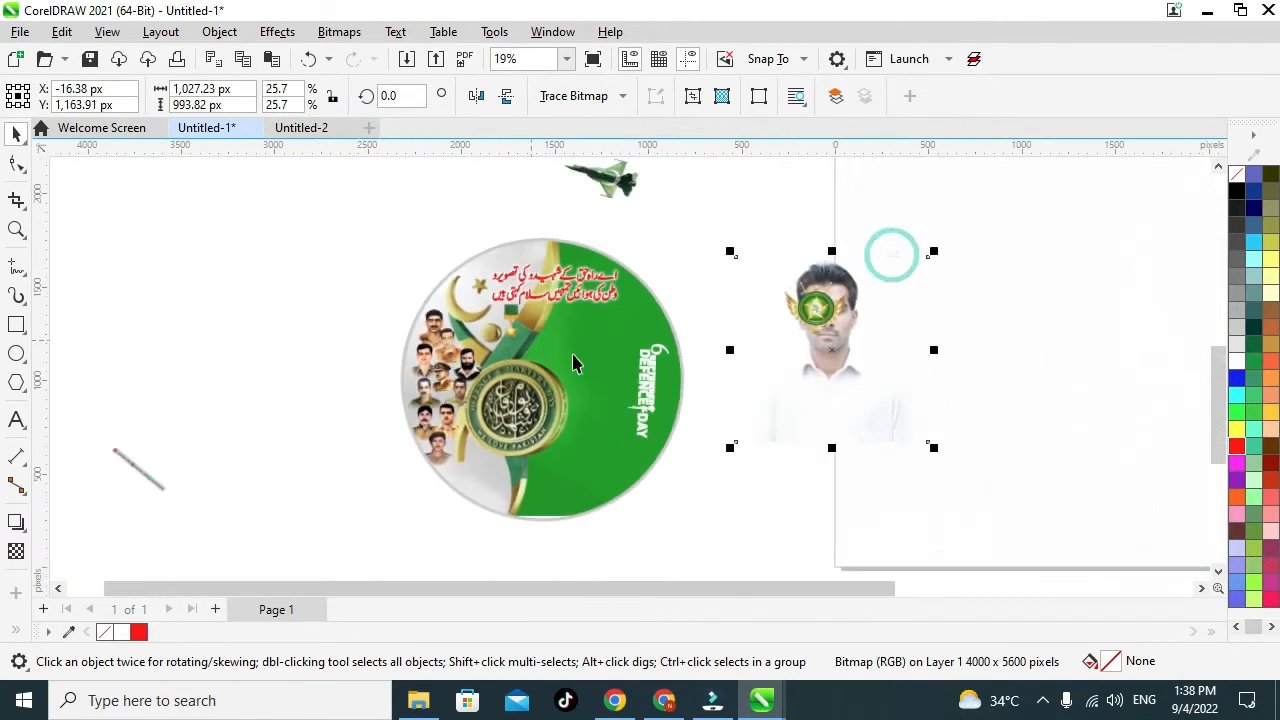
{"action": "left_click", "coordinate": [623, 183]}
{"action": "scroll", "coordinate": [623, 183], "scroll_direction": "up", "scroll_amount": 1}
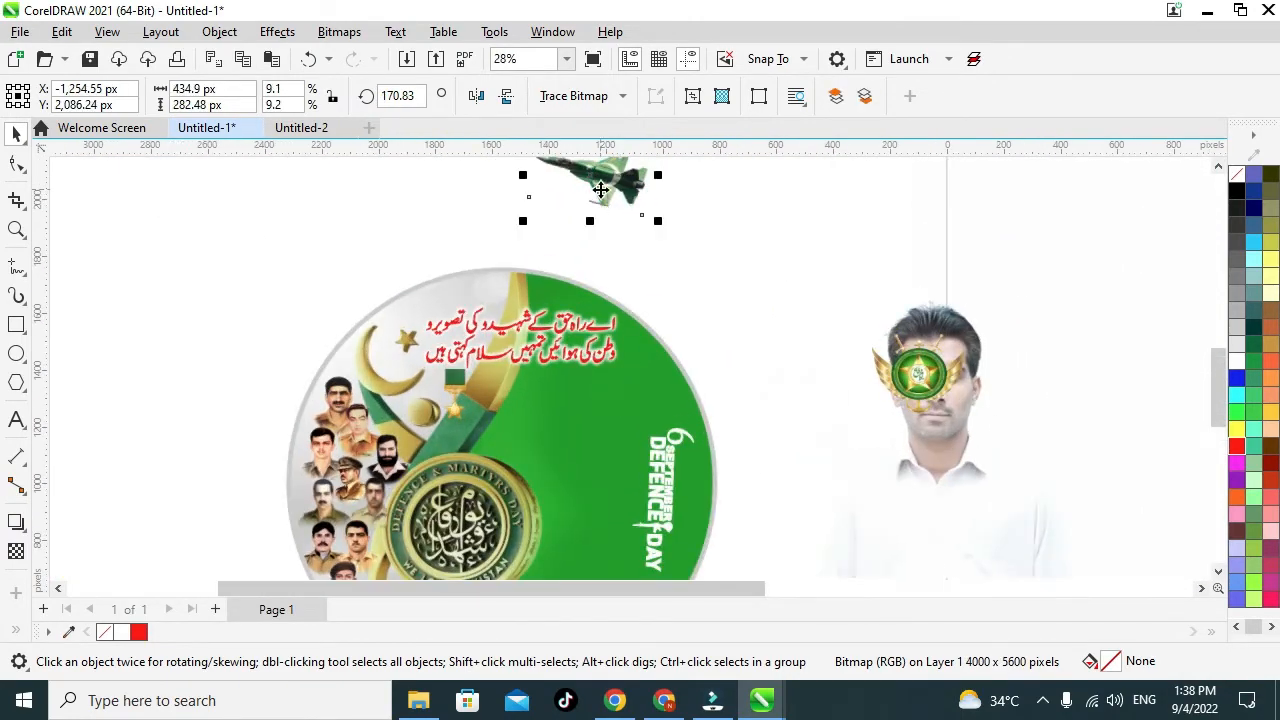
{"action": "left_click_drag", "start_coordinate": [620, 183], "coordinate": [532, 413]}
{"action": "scroll", "coordinate": [523, 398], "scroll_direction": "up", "scroll_amount": 1}
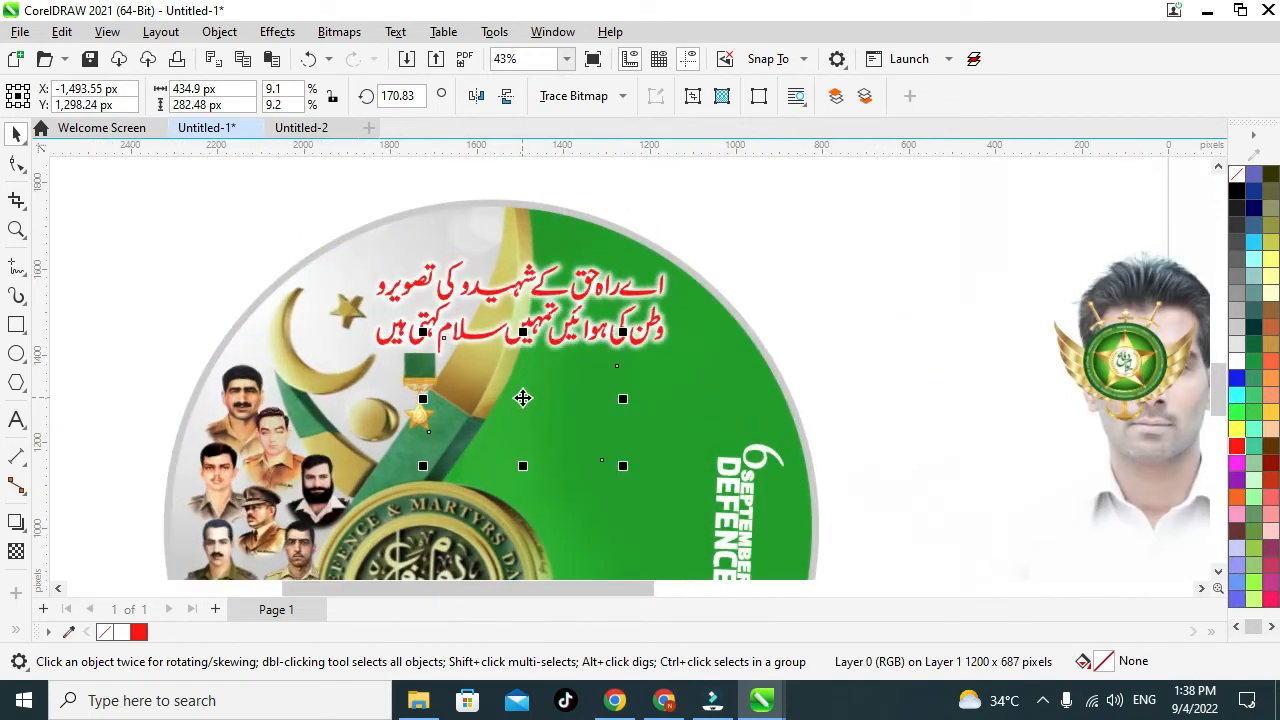
{"action": "scroll", "coordinate": [523, 398], "scroll_direction": "up", "scroll_amount": 1}
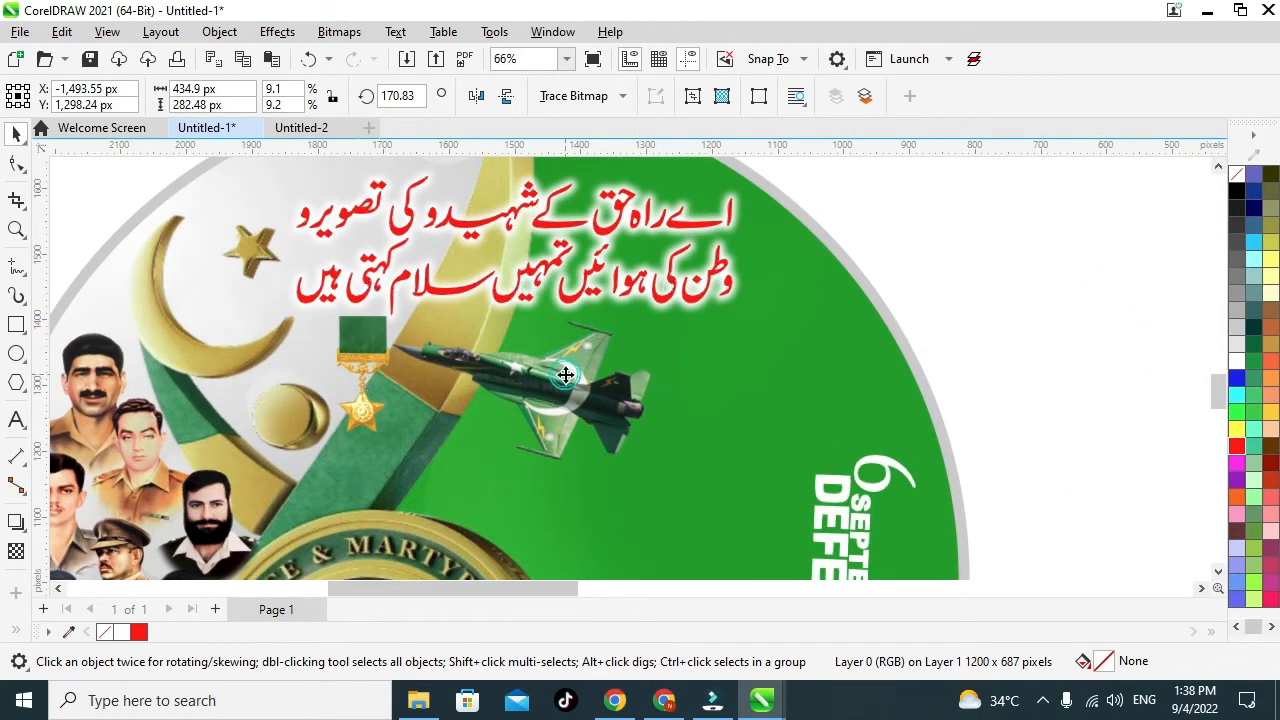
{"action": "left_click_drag", "start_coordinate": [566, 380], "coordinate": [566, 368]}
{"action": "scroll", "coordinate": [566, 368], "scroll_direction": "down", "scroll_amount": 3}
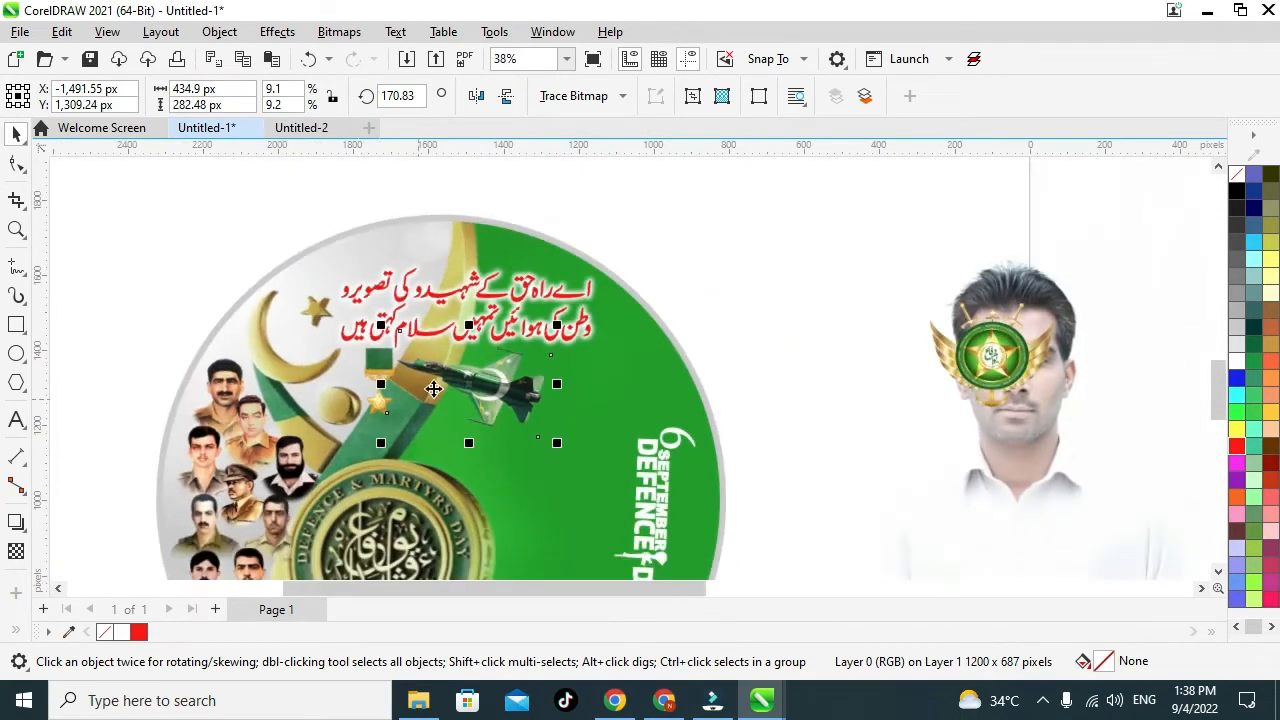
- Move the winged star emblem in front of the green area above the Defence Day text and scale it to about 247 × 211 px
{"action": "left_click", "coordinate": [790, 383]}
{"action": "scroll", "coordinate": [801, 384], "scroll_direction": "up", "scroll_amount": 2}
{"action": "left_click_drag", "start_coordinate": [801, 384], "coordinate": [370, 412]}
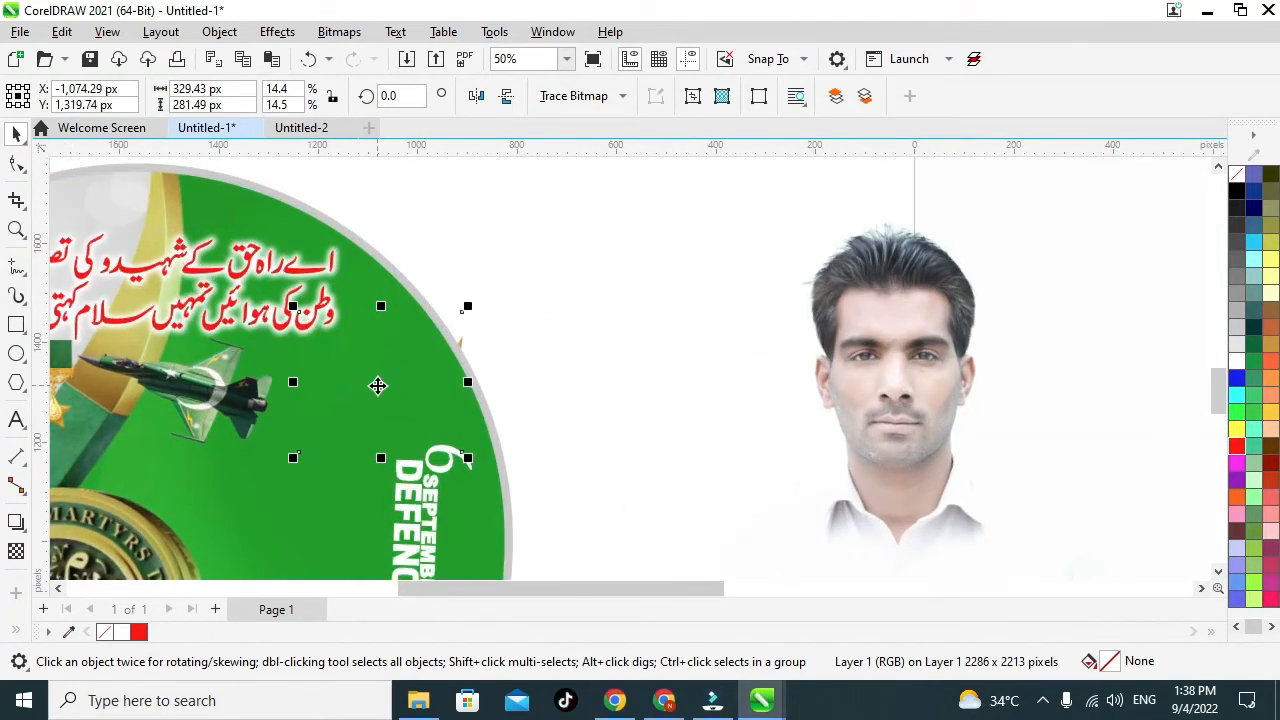
{"action": "scroll", "coordinate": [418, 298], "scroll_direction": "up", "scroll_amount": 2}
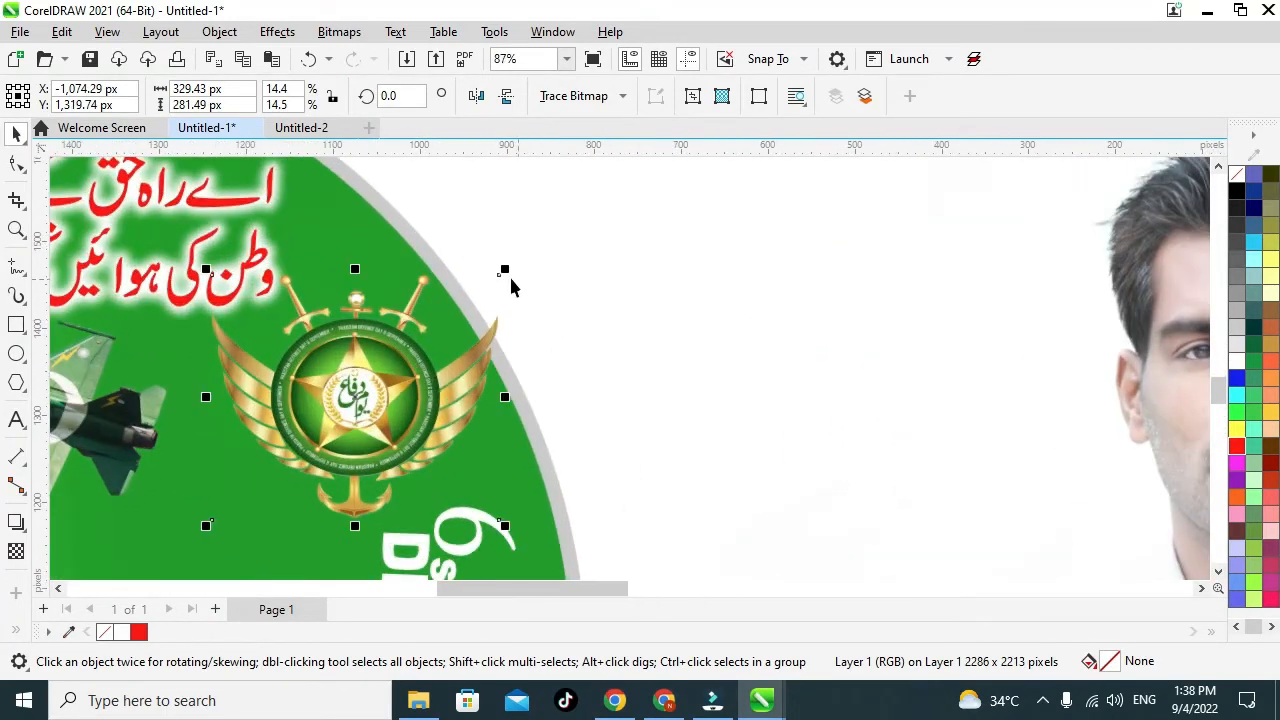
{"action": "left_click_drag", "start_coordinate": [503, 269], "coordinate": [429, 333]}
{"action": "scroll", "coordinate": [628, 293], "scroll_direction": "down", "scroll_amount": 2}
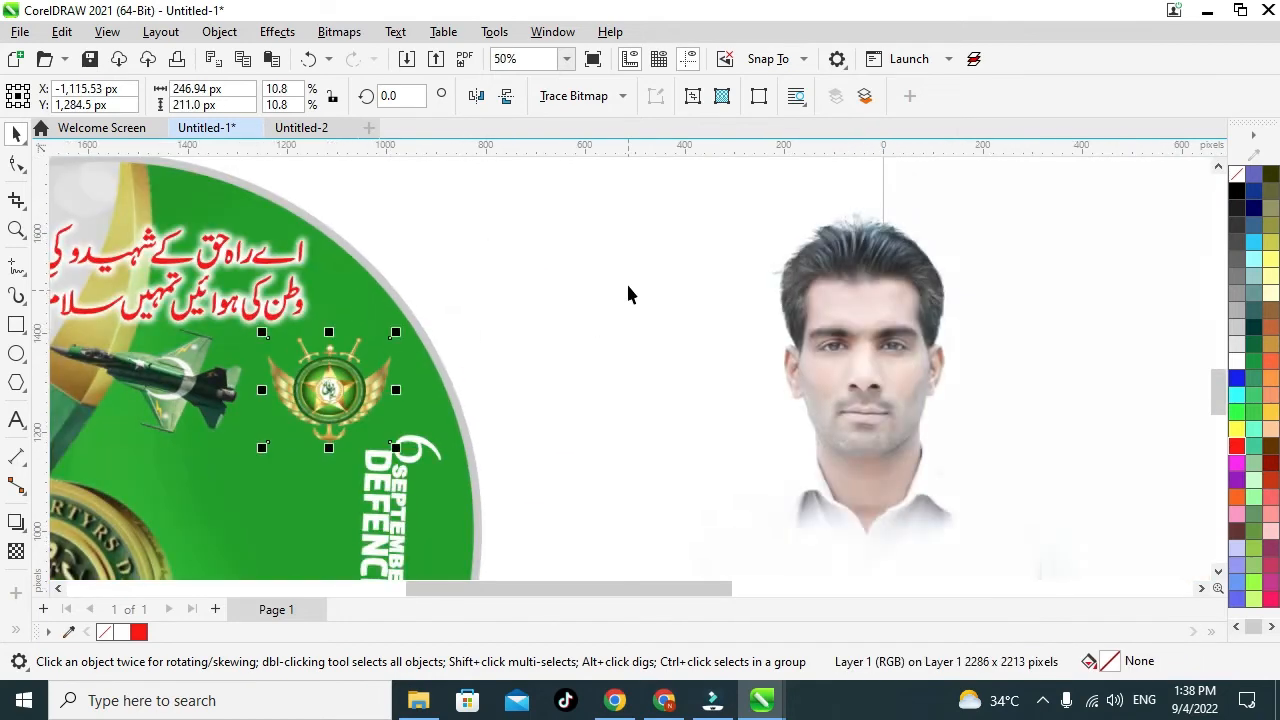
- Bring the portrait of the man in the white shirt to the front over the circle's lower right at about X -1,232 px, Y 747 px
{"action": "left_click", "coordinate": [628, 293]}
{"action": "scroll", "coordinate": [625, 265], "scroll_direction": "down", "scroll_amount": 4}
{"action": "left_click_drag", "start_coordinate": [754, 334], "coordinate": [514, 429]}
{"action": "scroll", "coordinate": [510, 420], "scroll_direction": "up", "scroll_amount": 1}
{"action": "key", "text": "shift+Page_Up"}
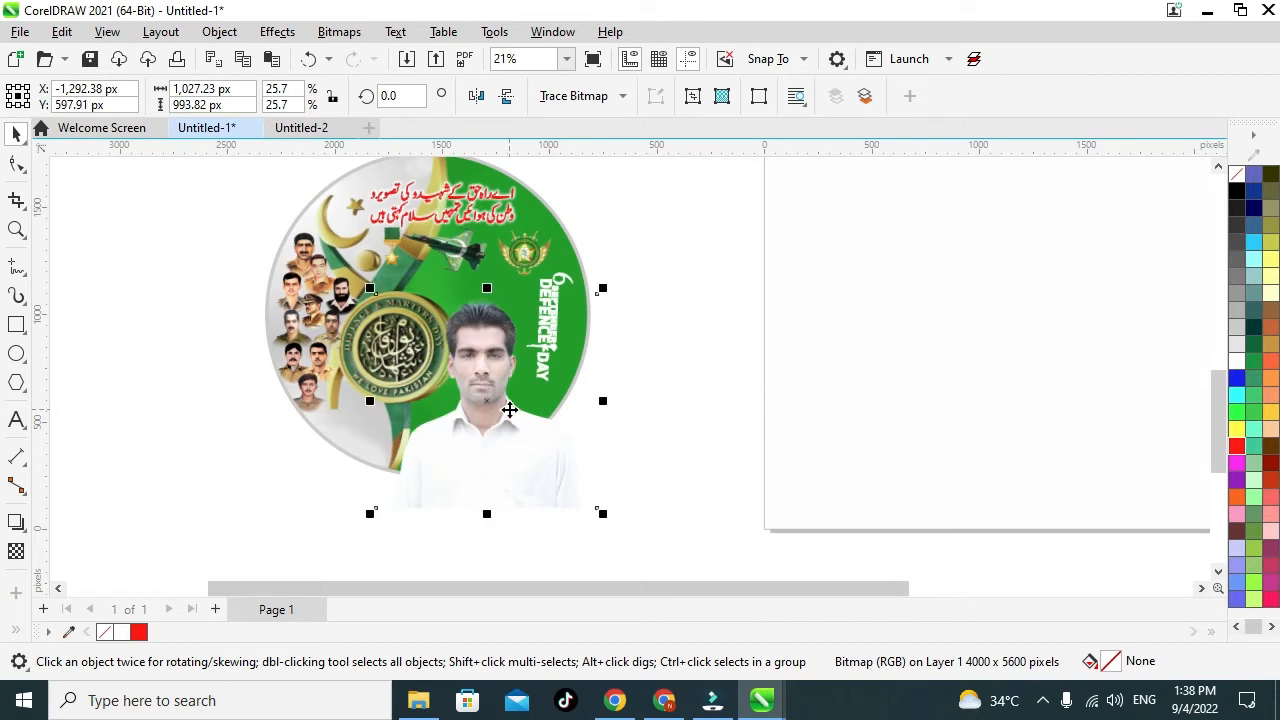
{"action": "scroll", "coordinate": [491, 409], "scroll_direction": "up", "scroll_amount": 1}
{"action": "left_click_drag", "start_coordinate": [503, 457], "coordinate": [531, 459]}
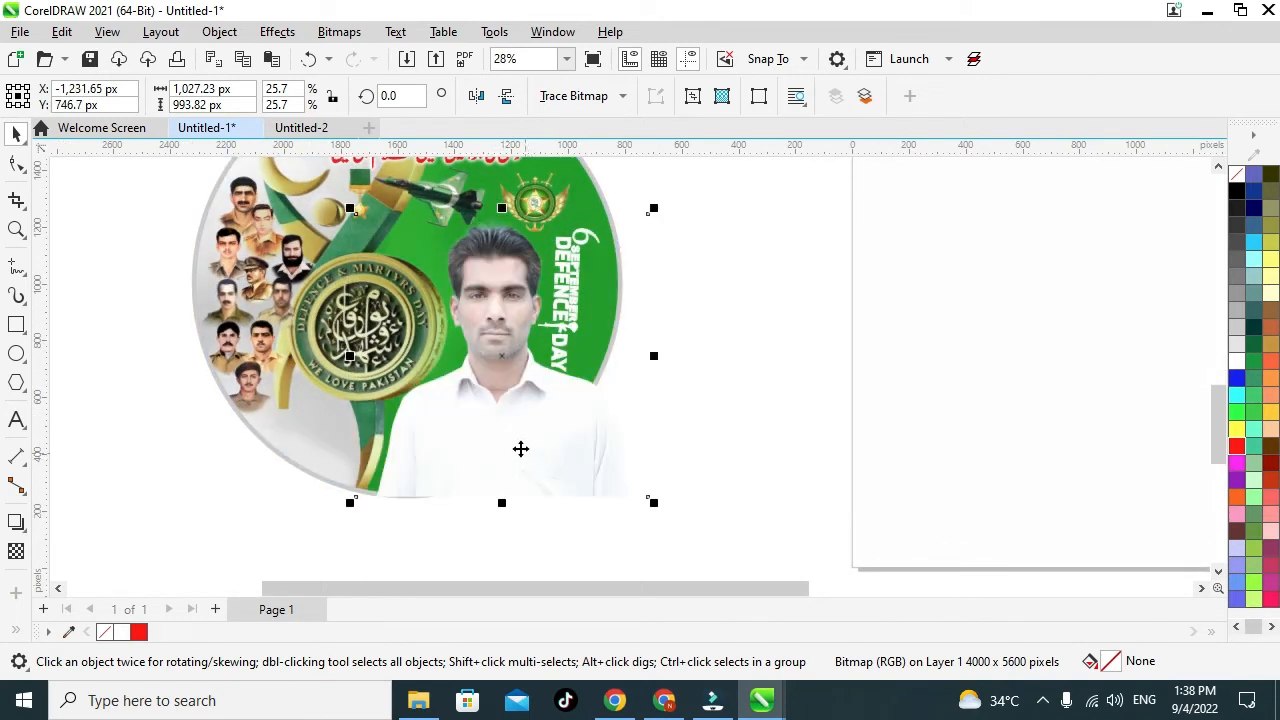
- PowerClip the man's portrait inside the circle and deselect everything
{"action": "right_click", "coordinate": [527, 434]}
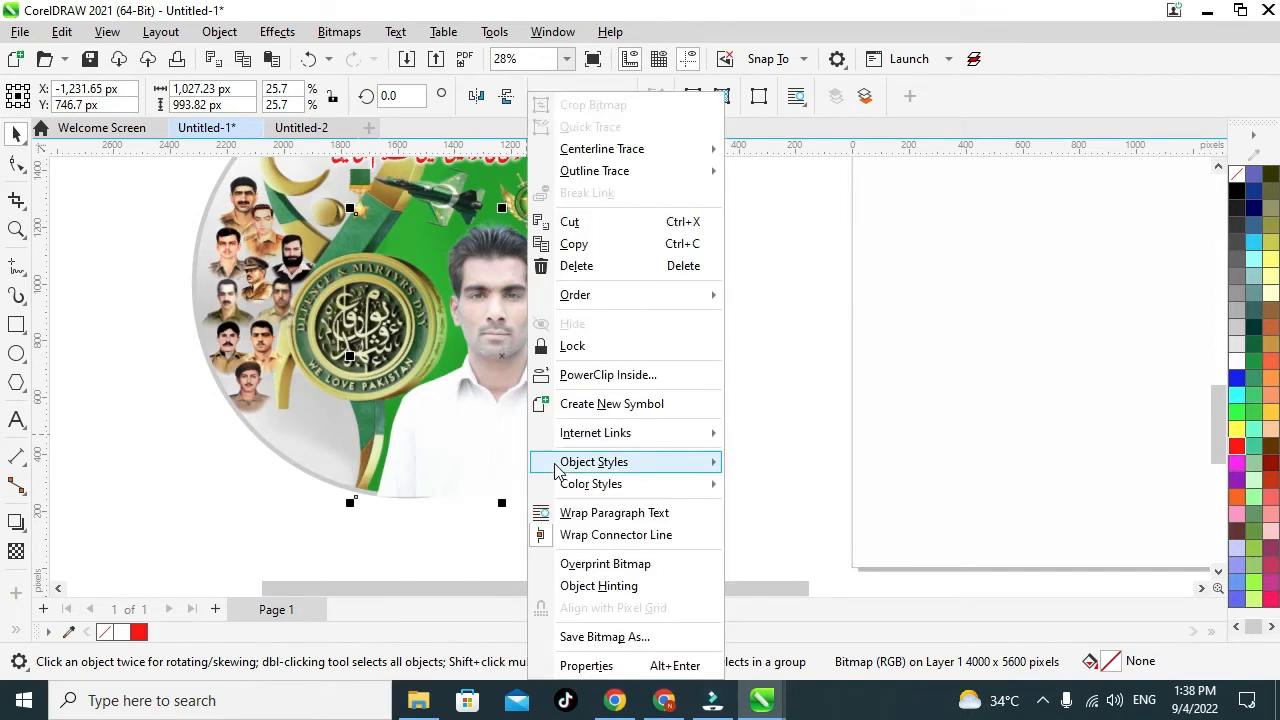
{"action": "left_click", "coordinate": [618, 377]}
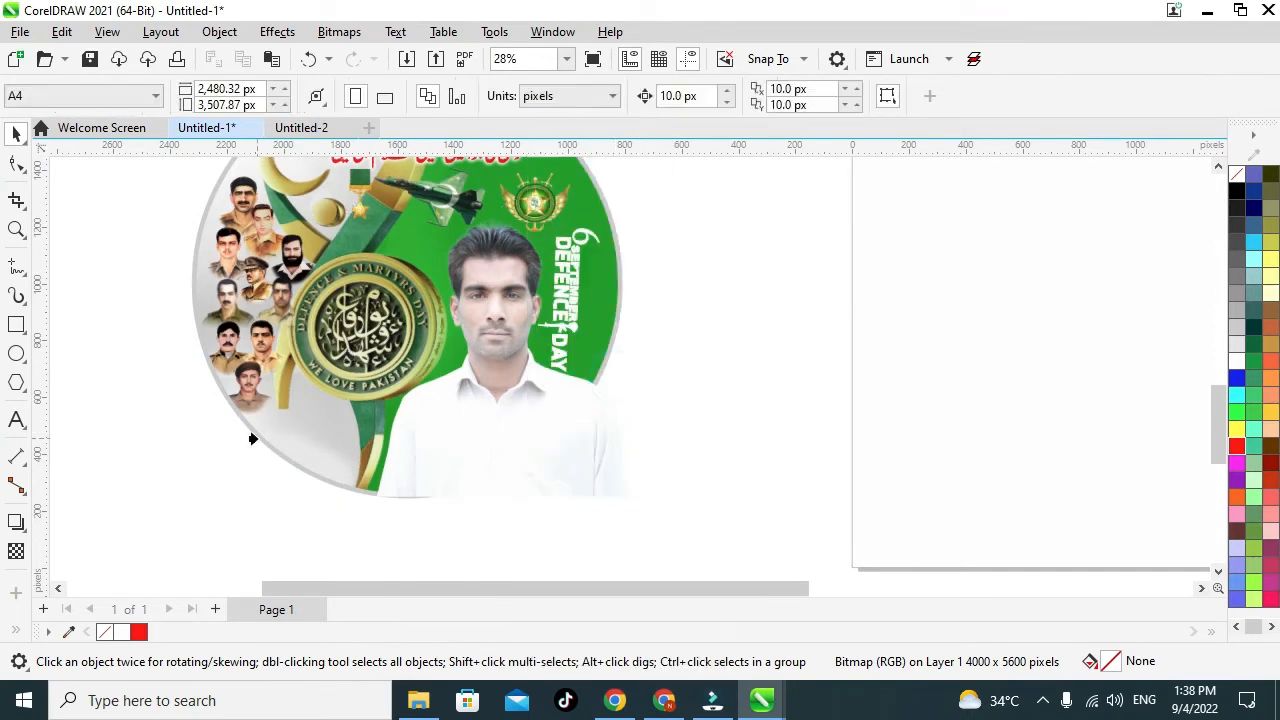
{"action": "left_click", "coordinate": [306, 424]}
{"action": "left_click", "coordinate": [817, 348]}
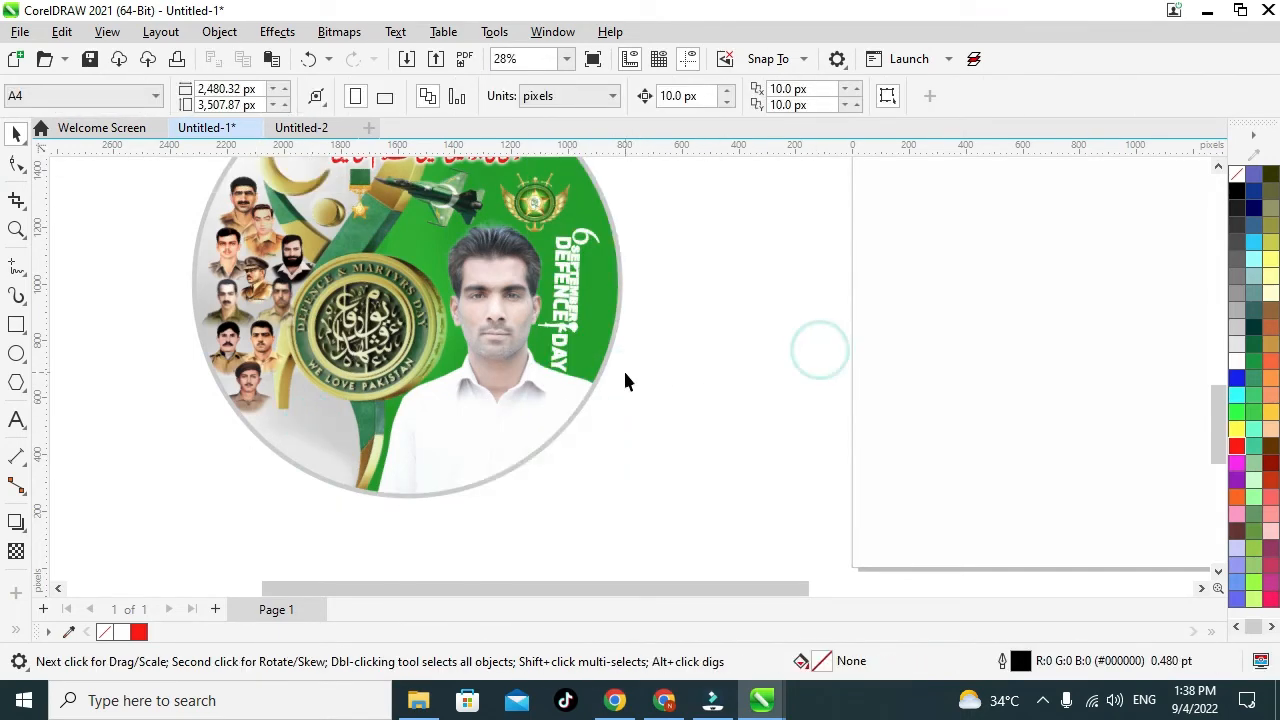
- Select all objects of the circular badge and open the export settings for the selection
{"action": "scroll", "coordinate": [700, 385], "scroll_direction": "down", "scroll_amount": 2}
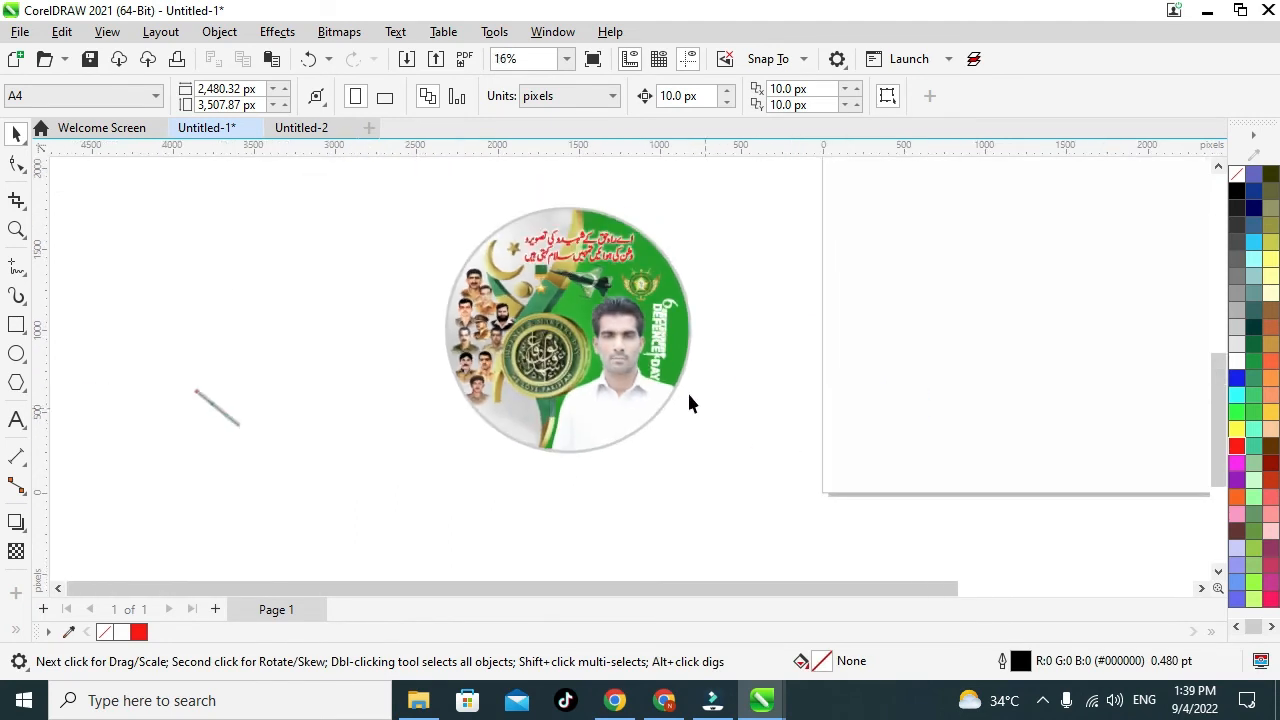
{"action": "scroll", "coordinate": [563, 307], "scroll_direction": "up", "scroll_amount": 1}
{"action": "left_click_drag", "start_coordinate": [680, 403], "coordinate": [348, 163]}
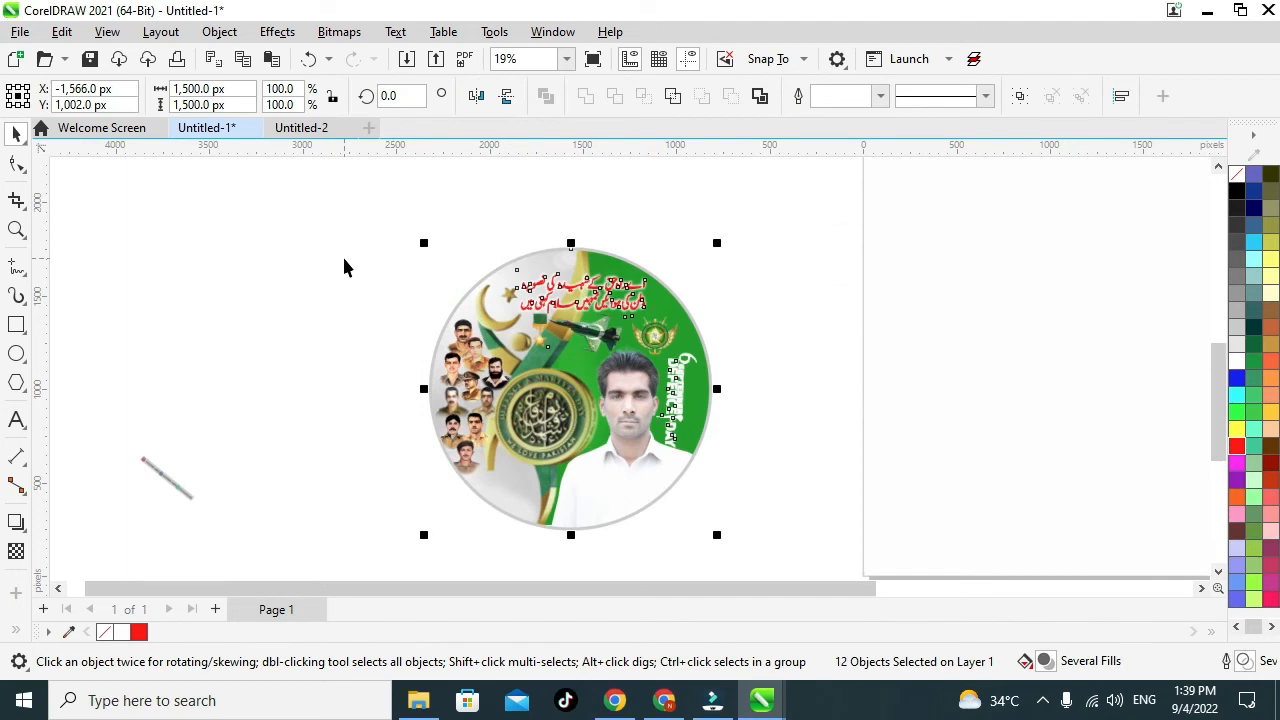
{"action": "left_click", "coordinate": [19, 33]}
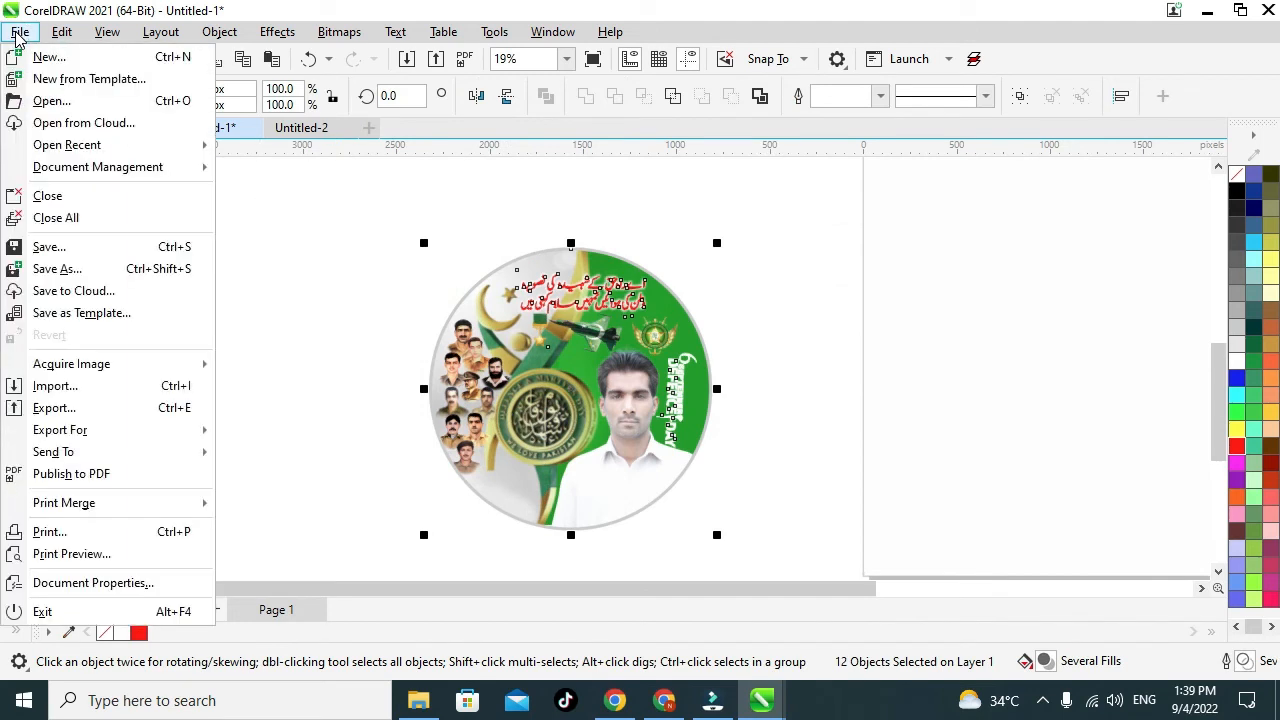
{"action": "left_click", "coordinate": [45, 408]}
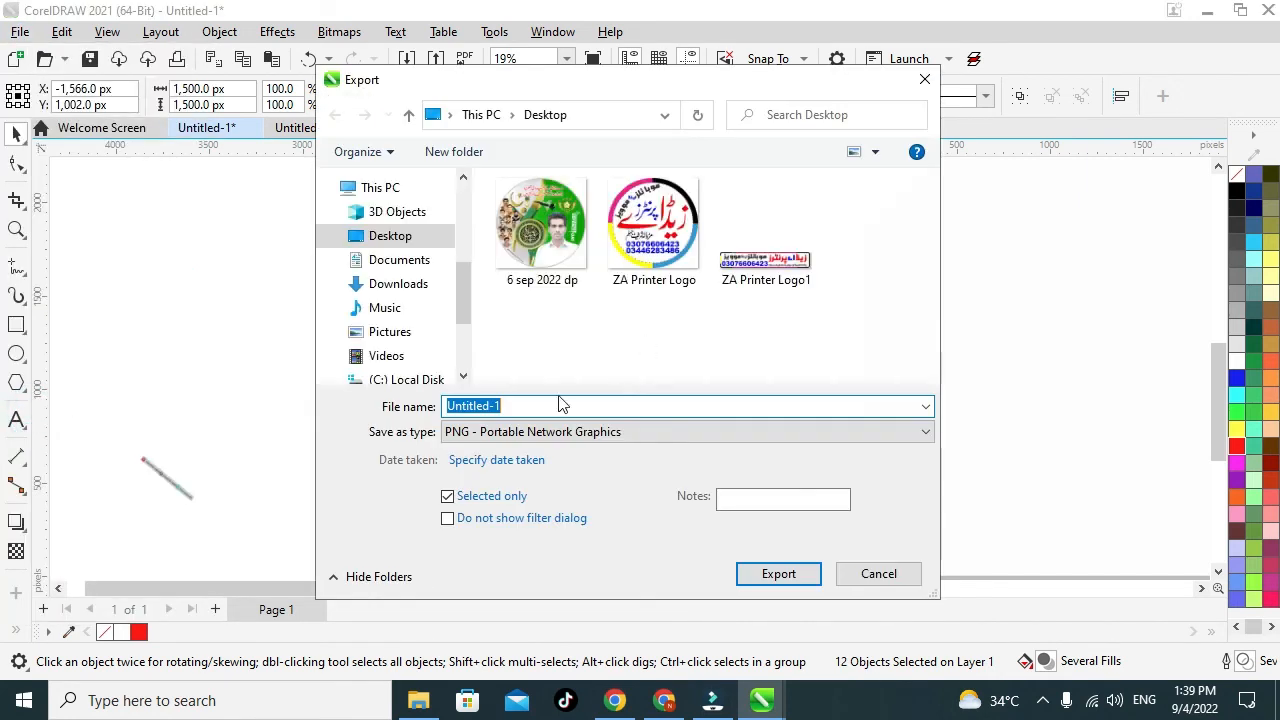